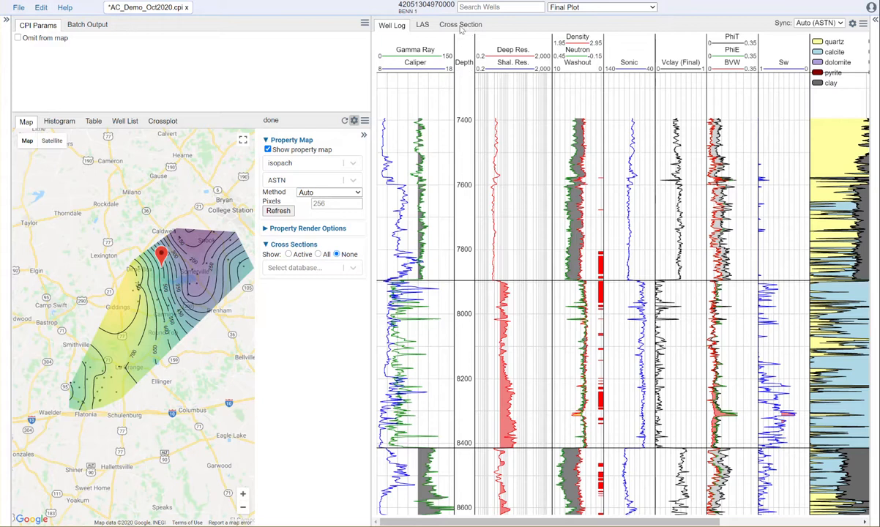
- Display the wells as a cross section and bring the logged interval with the EGFD and BUDA tops into view
left_click(363, 25)
mouse_move(367, 41)
left_click(461, 24)
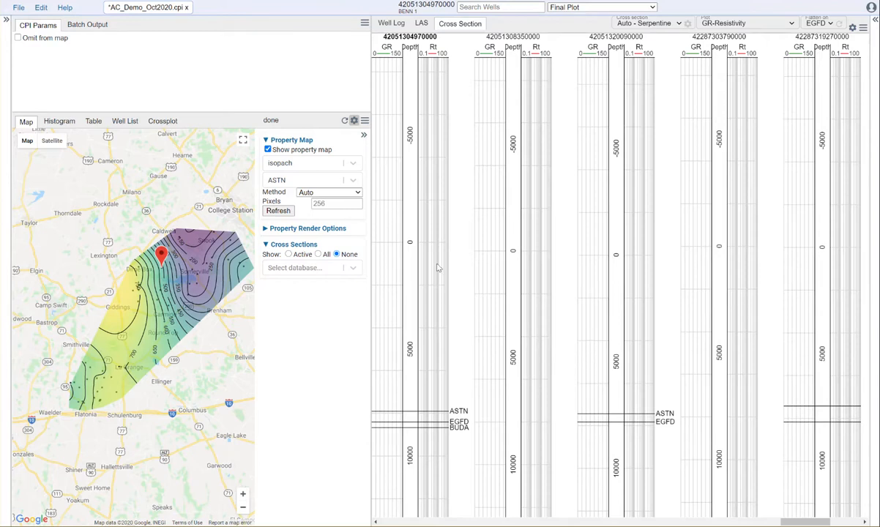
left_click_drag(412, 363, 426, 462)
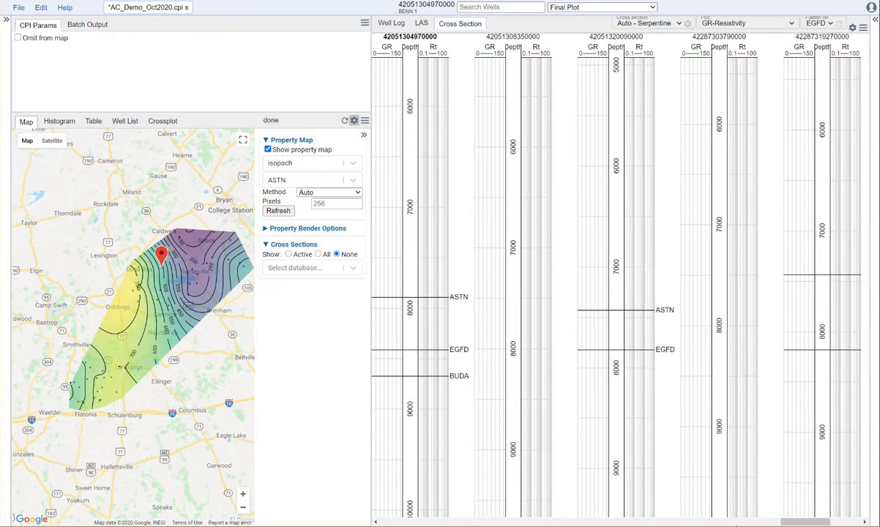
mouse_move(787, 521)
left_mouse_down()
mouse_move(728, 523)
mouse_move(765, 524)
left_mouse_up()
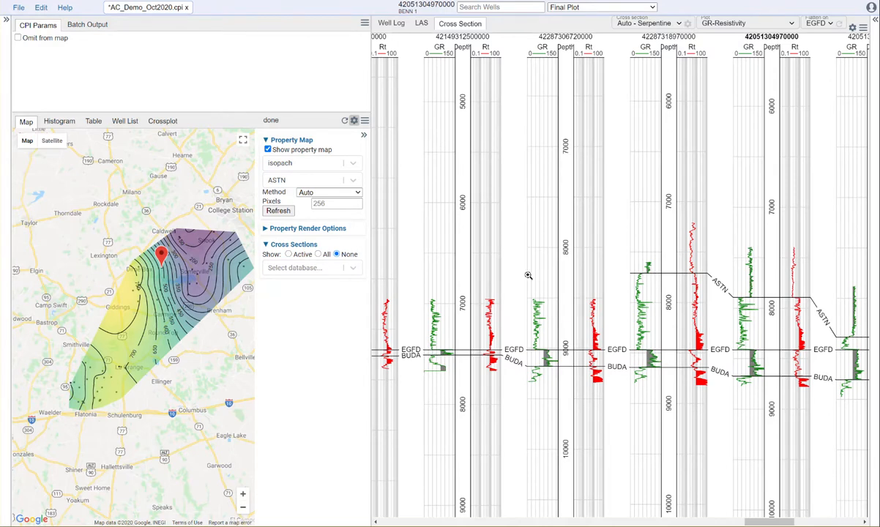
- Show the active cross-section lines on the property map and review the automatic cross-section methods
left_click(363, 134)
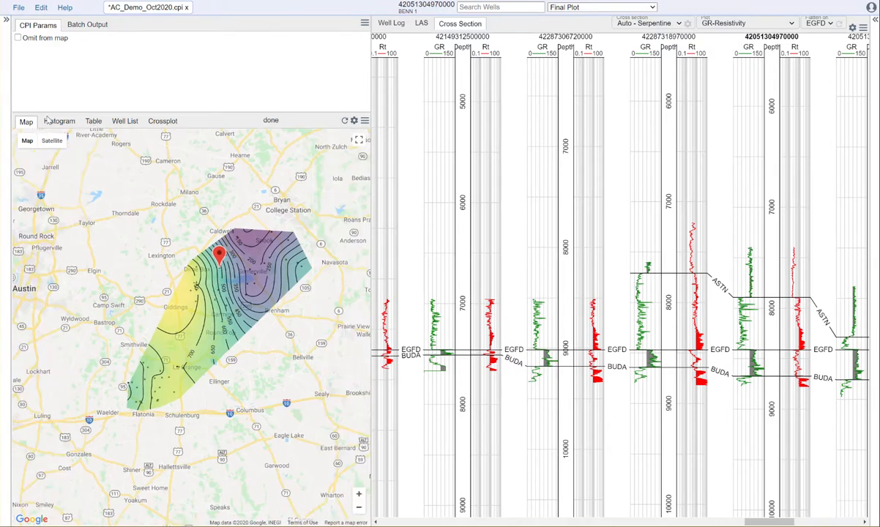
left_click(354, 120)
left_click(265, 246)
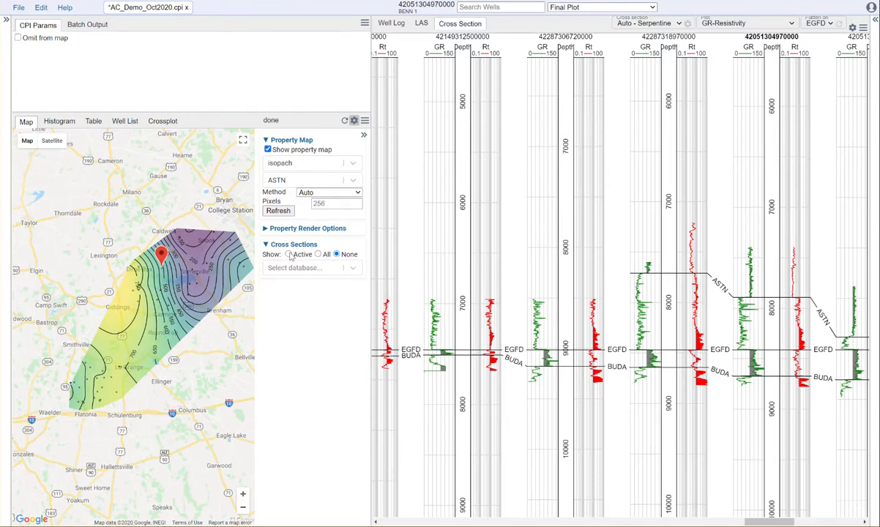
left_click(288, 254)
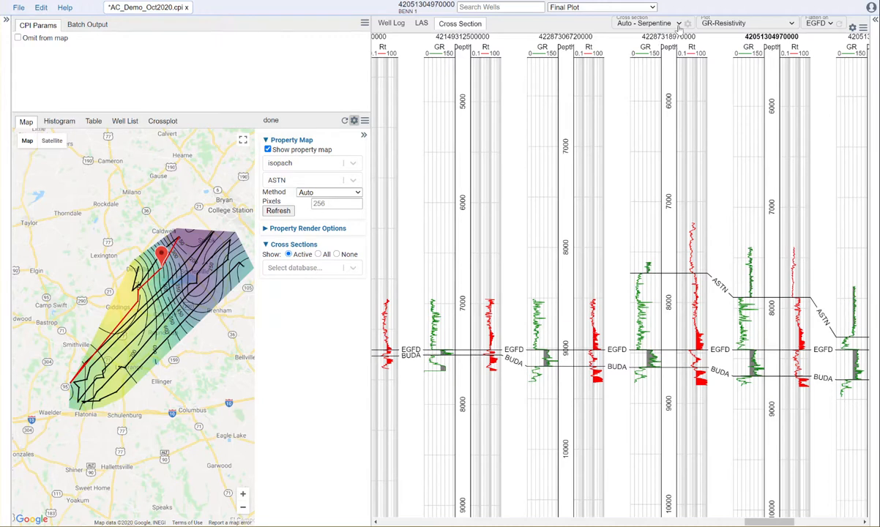
left_click(638, 24)
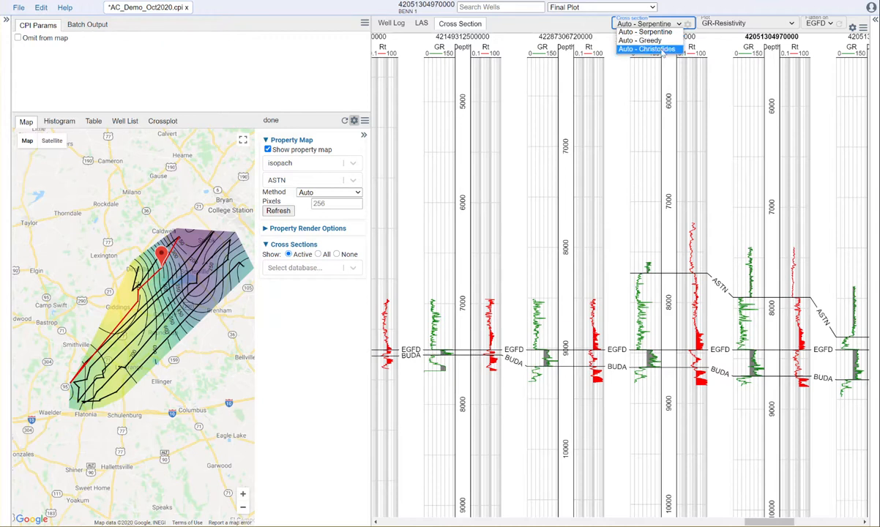
left_click(699, 10)
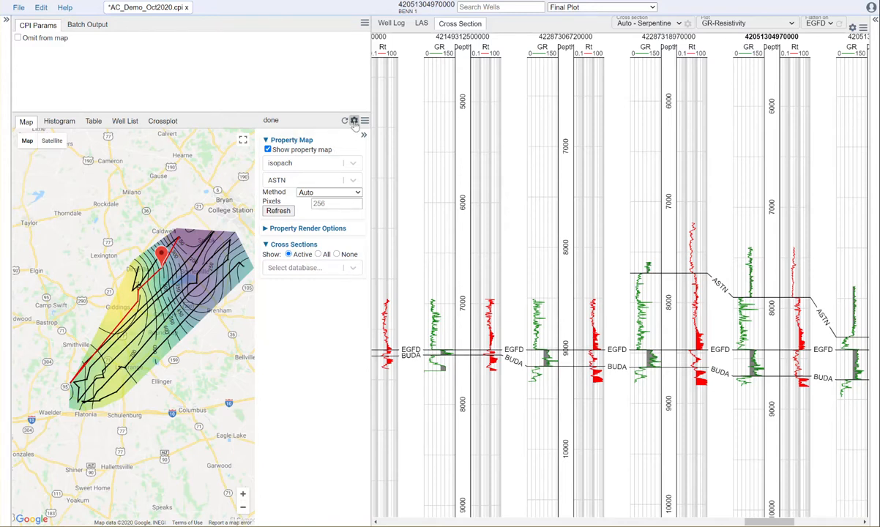
- Load the existing cross-sections.pts database and examine its section around the ASTN, EGFD and BUDA tops
left_click(353, 270)
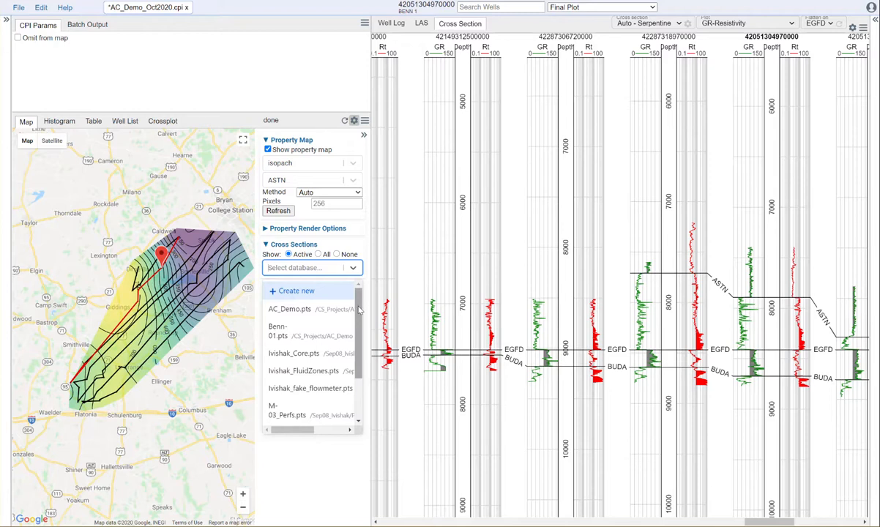
scroll(357, 357, "down", 2)
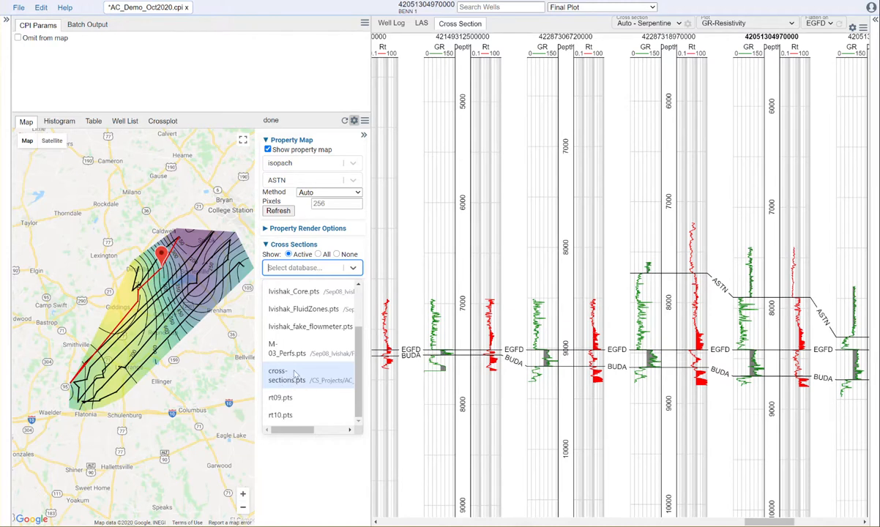
left_click(292, 373)
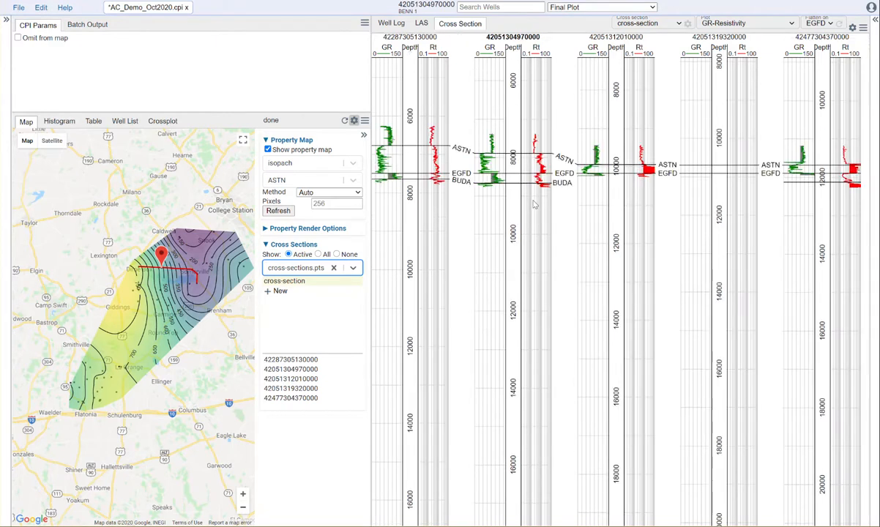
left_click_drag(509, 123, 517, 205)
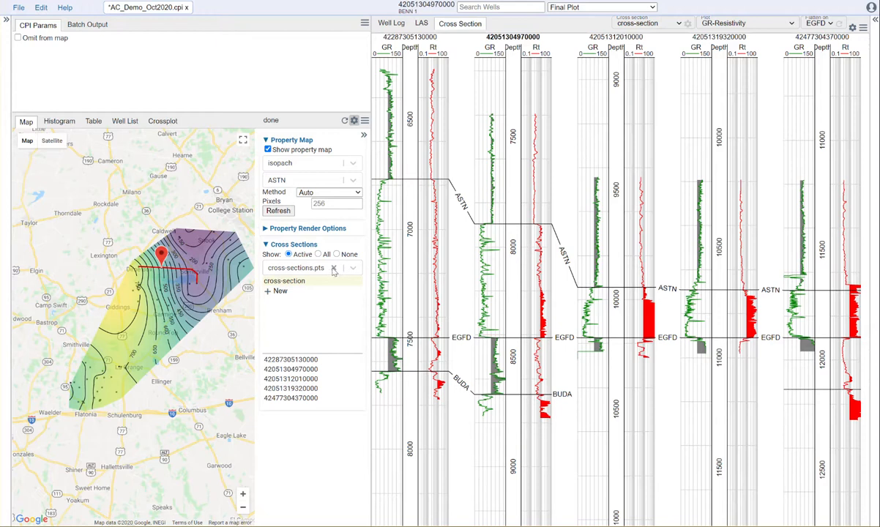
- Replace the loaded cross-section database with a new points file named AC_Xsections.pts, and check for it in the project files
left_click(334, 269)
left_click(352, 269)
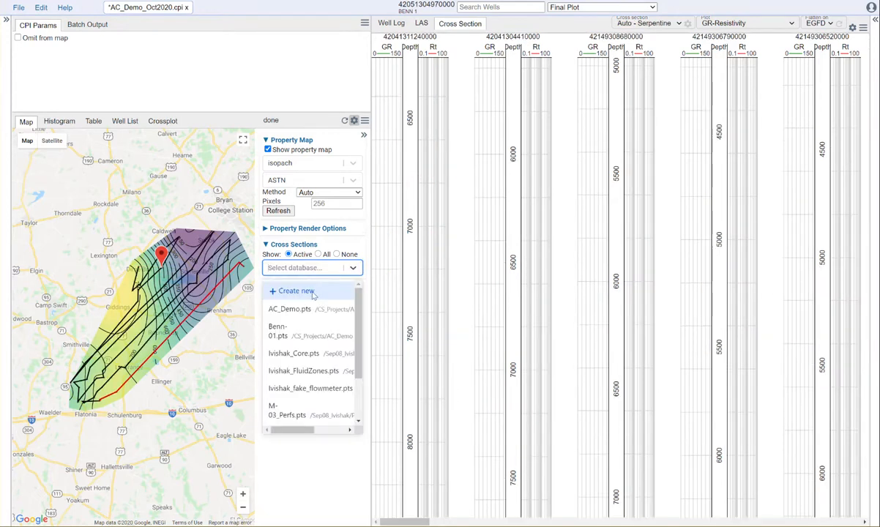
left_click(299, 292)
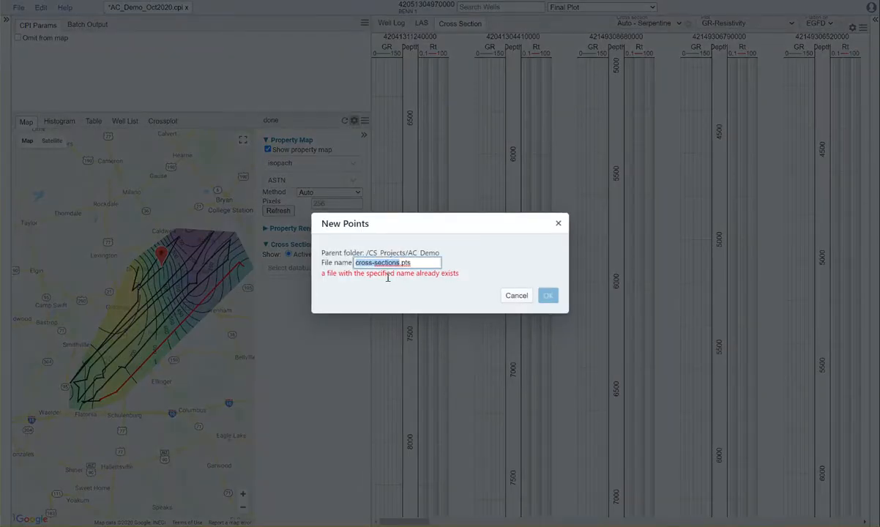
type("AC")
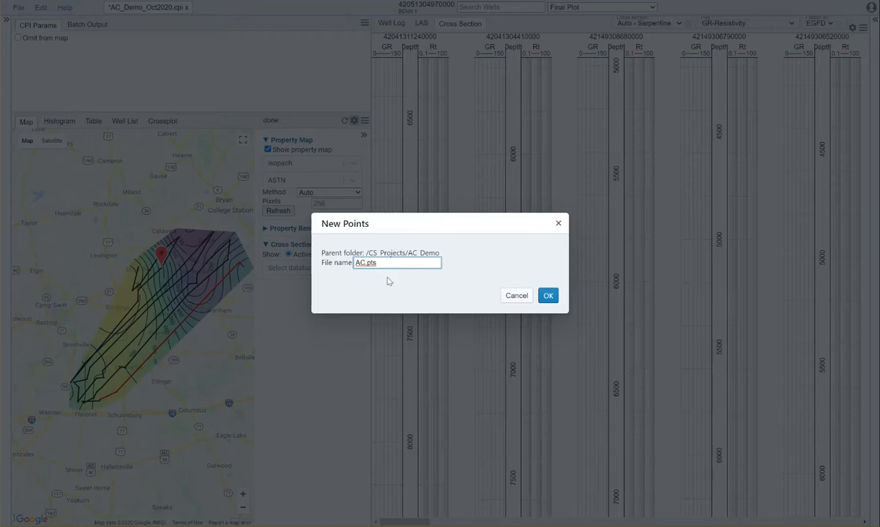
type("_Xsections")
left_click(548, 296)
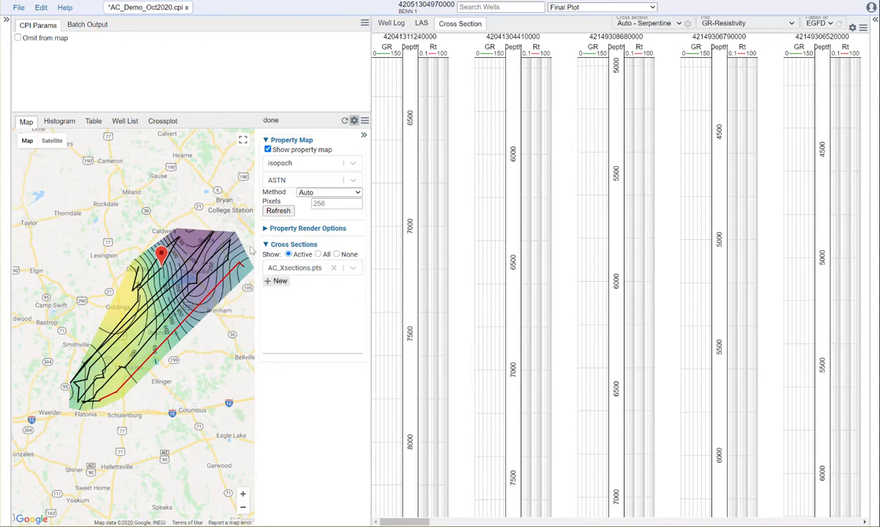
left_click(6, 21)
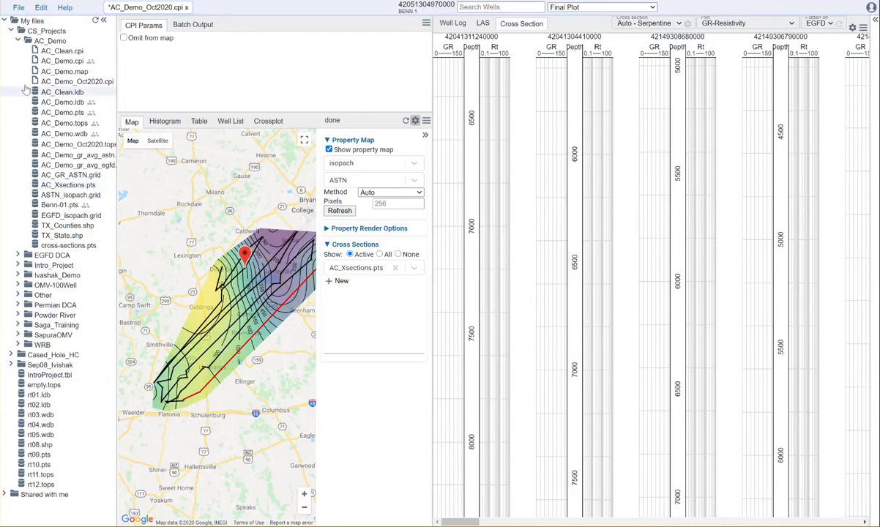
left_click(103, 20)
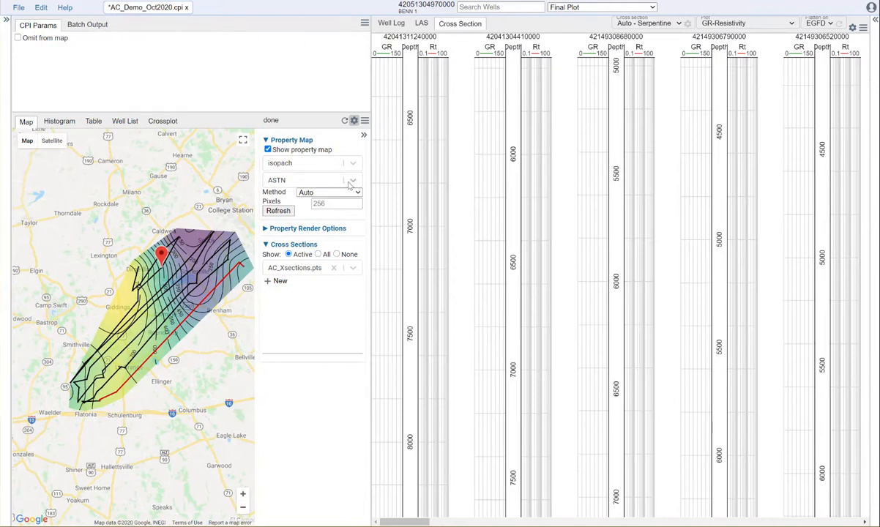
- Add a new cross section named EW-Xsection1 to the AC_Xsections.pts database
left_click(276, 283)
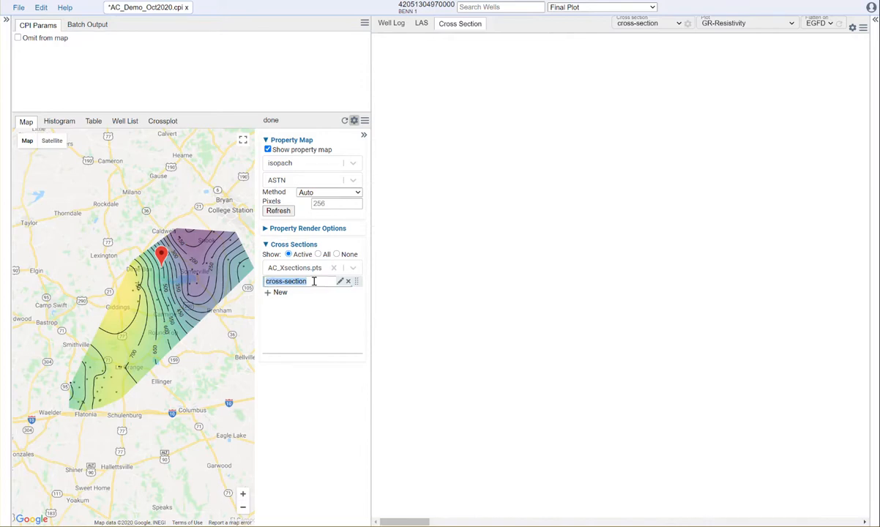
type("EW")
key("Return")
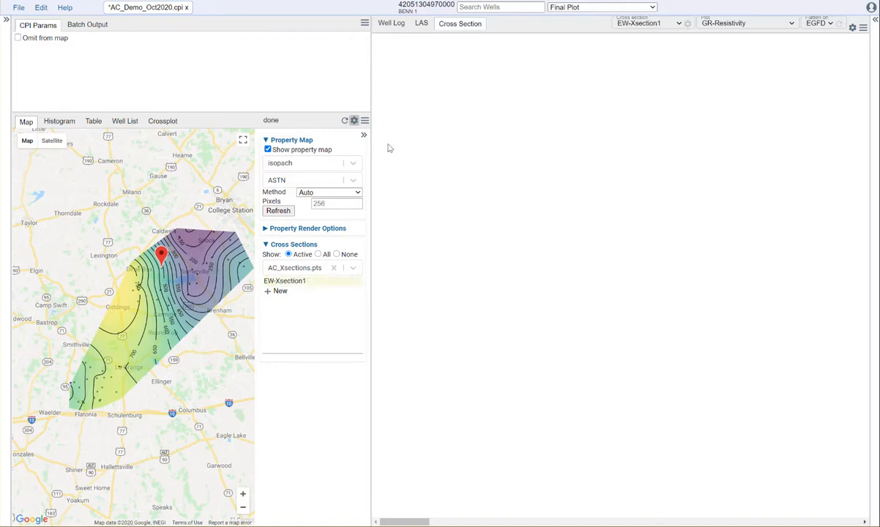
left_click_drag(373, 152, 472, 152)
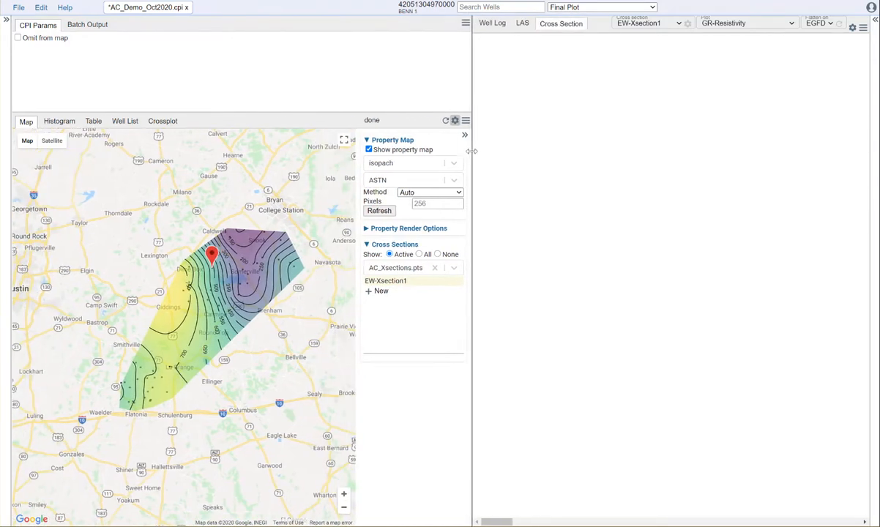
scroll(242, 315, "up", 1)
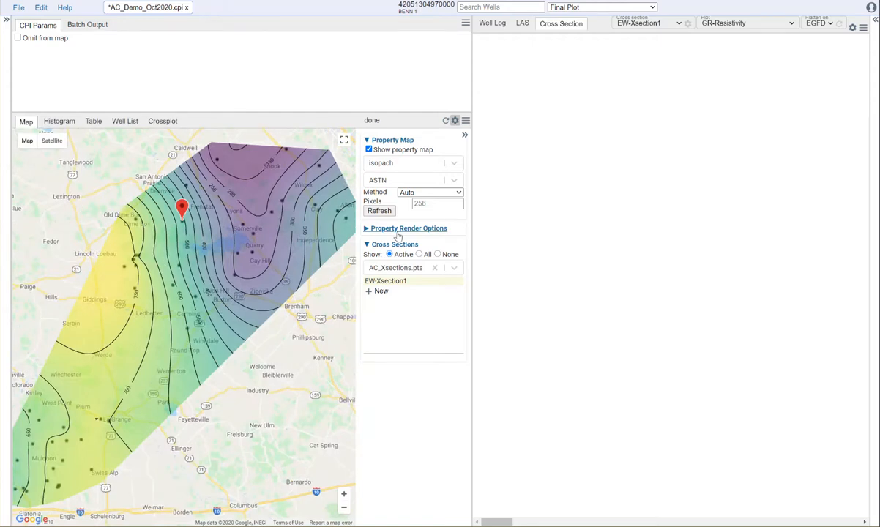
right_click(136, 221)
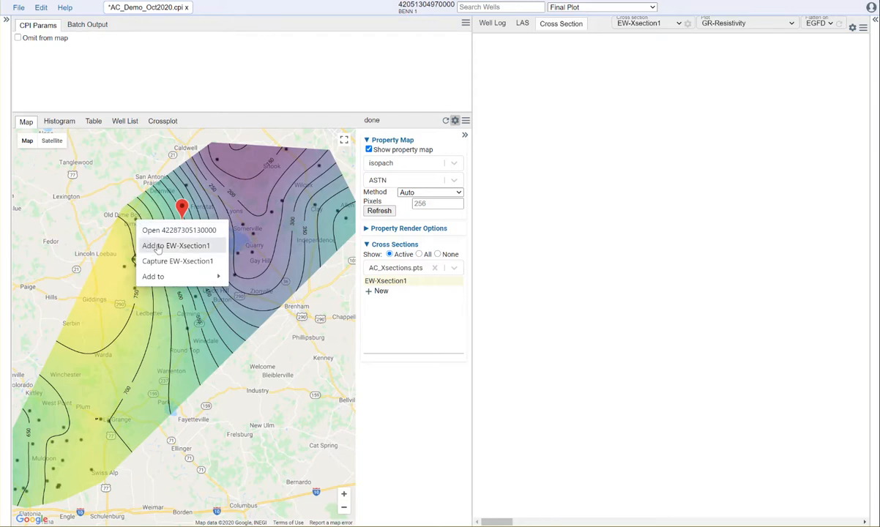
left_click(156, 247)
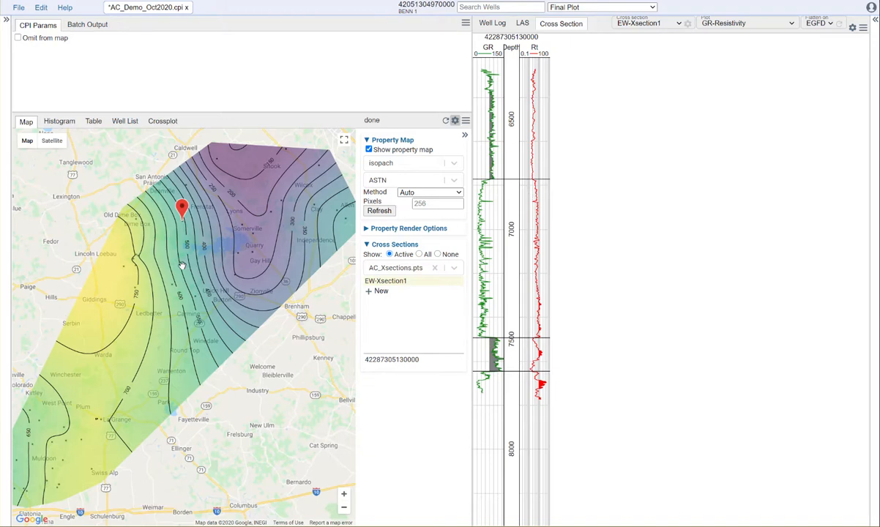
right_click(149, 230)
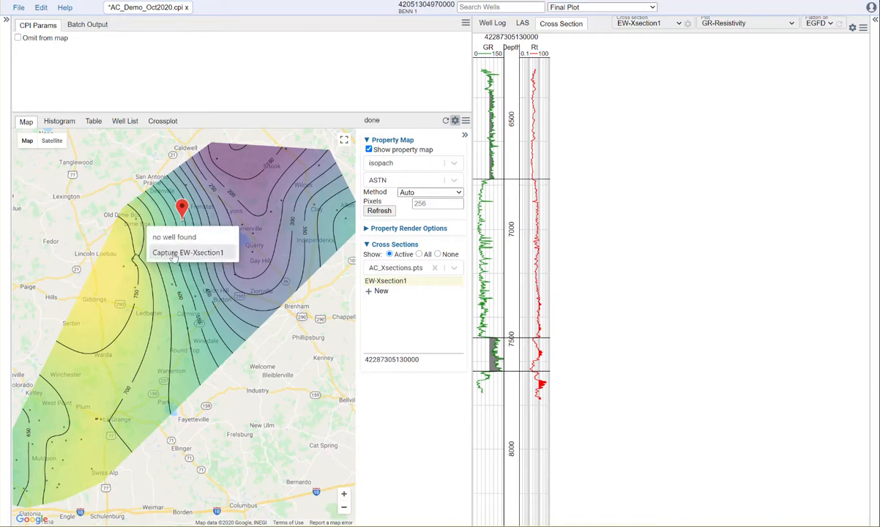
left_click(174, 253)
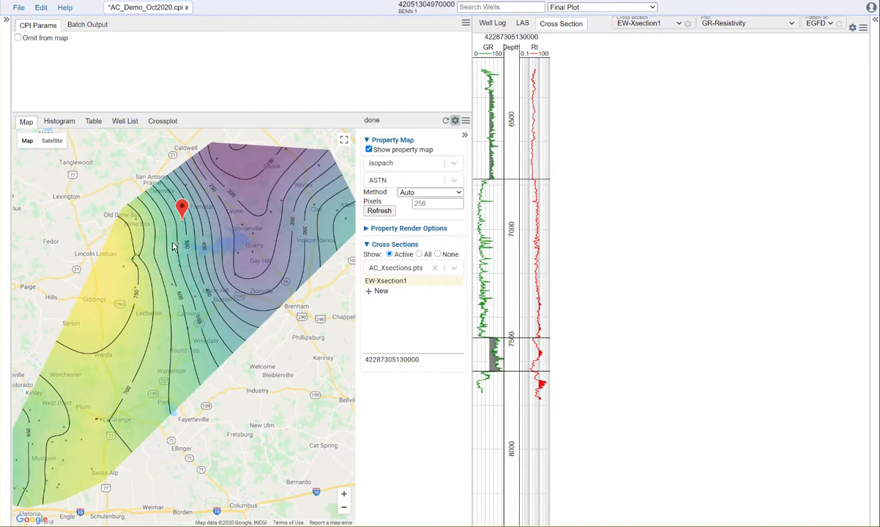
left_click(183, 227)
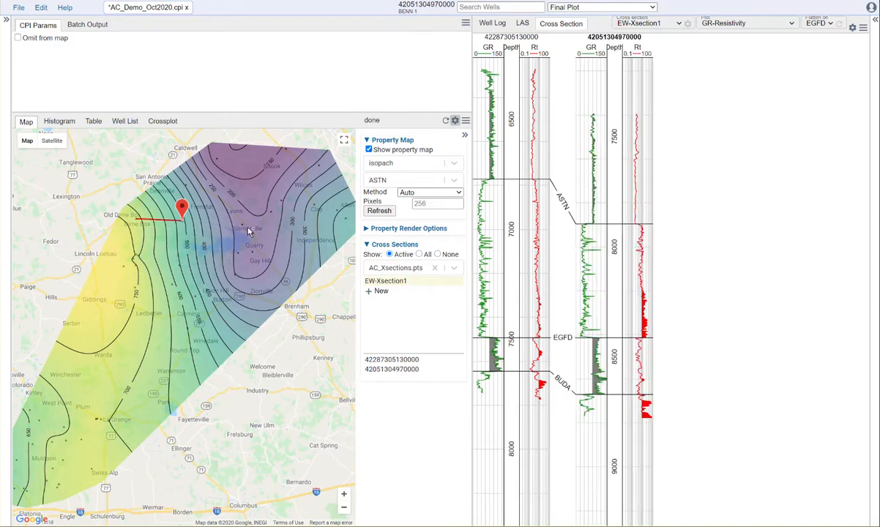
left_click(245, 227)
left_click(253, 232)
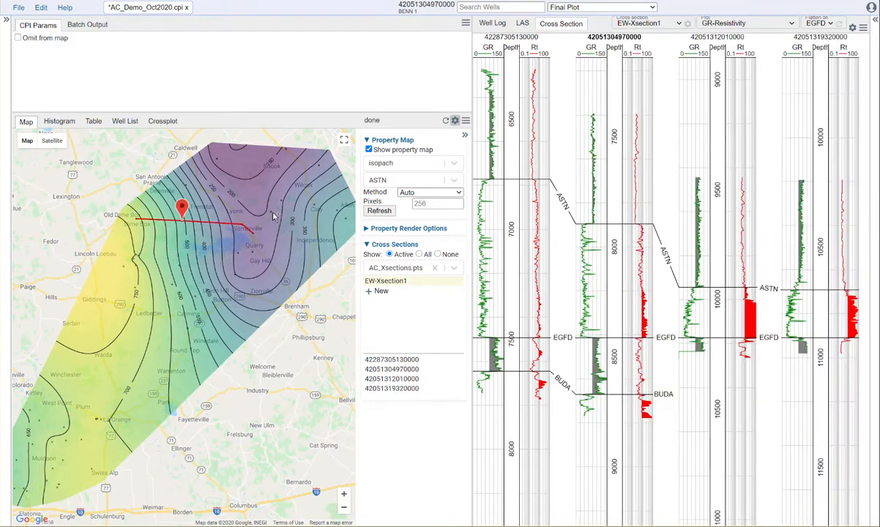
left_click(271, 213)
left_click(281, 201)
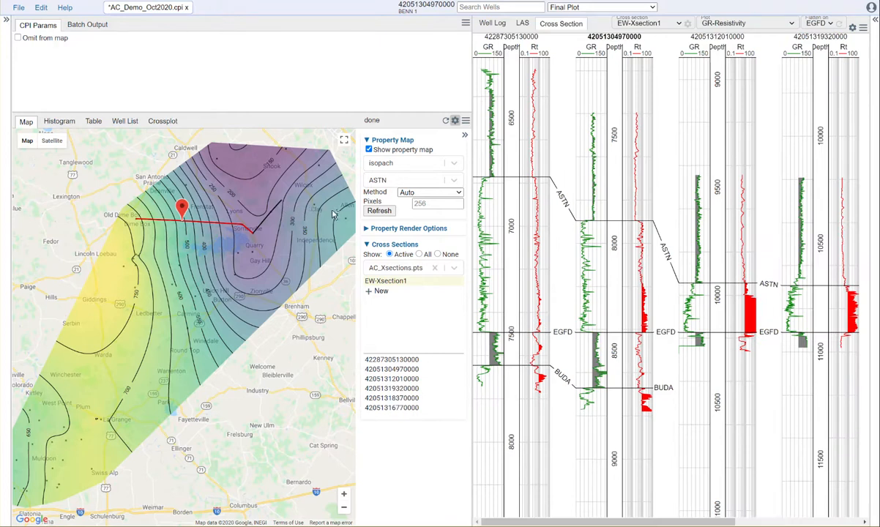
left_click(331, 212)
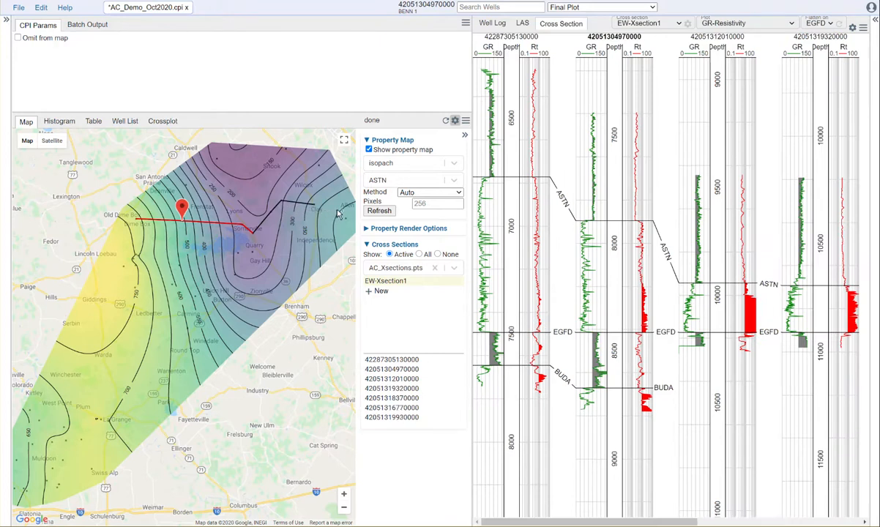
left_click(337, 212)
left_click(346, 219)
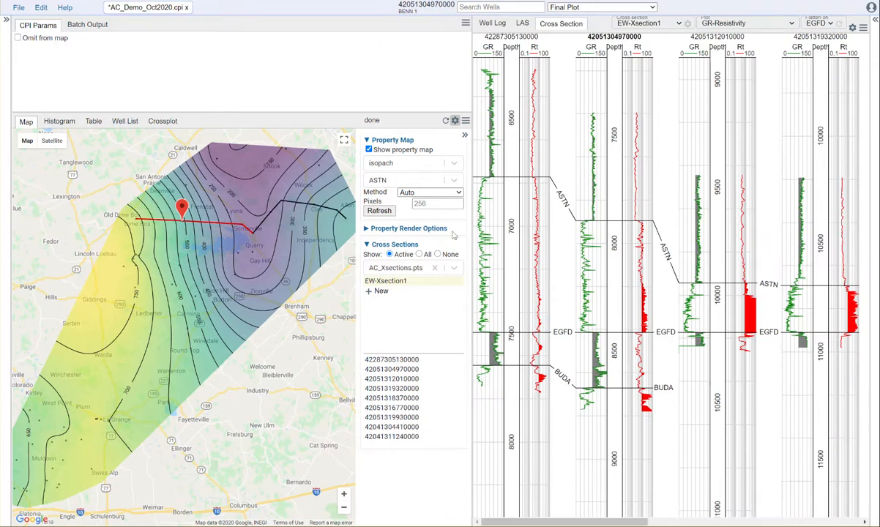
- Review EW-Xsection1 along its length, widen the cross-section display and flatten the section on the ASTN top
left_click_drag(619, 522, 777, 523)
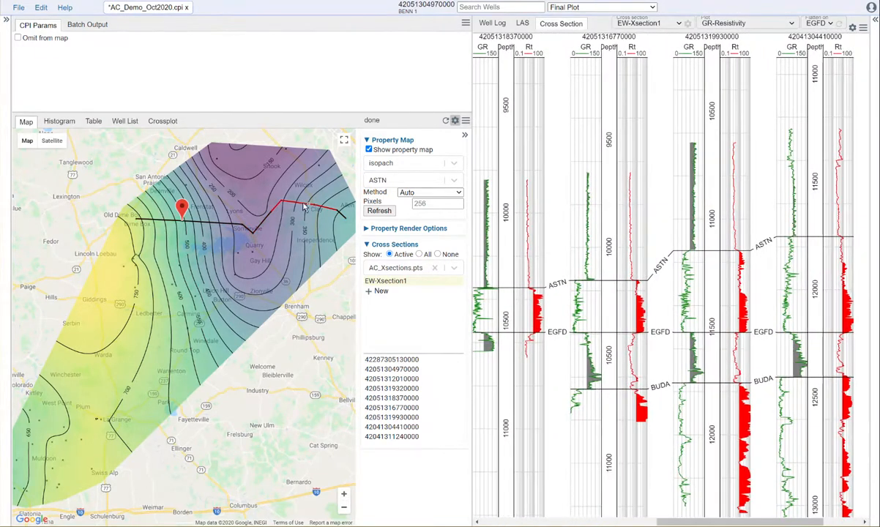
left_click_drag(724, 523, 543, 523)
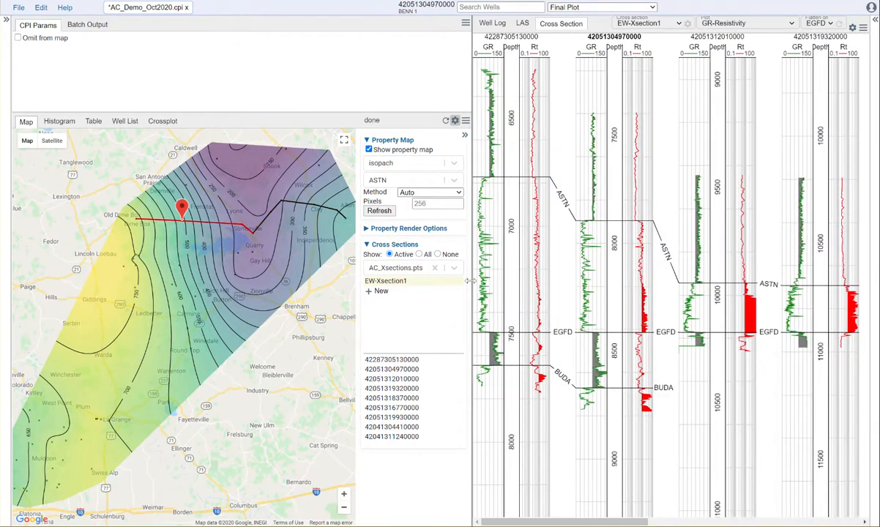
left_click_drag(469, 280, 255, 287)
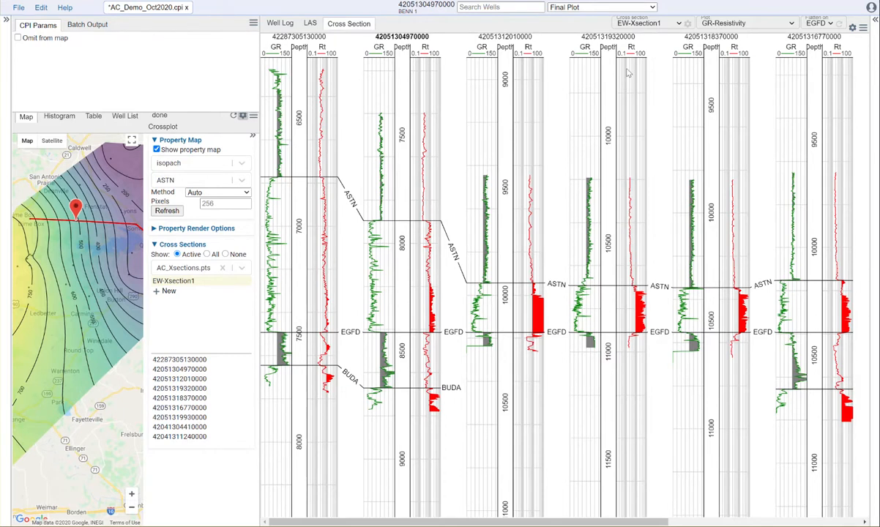
left_click(829, 23)
left_click(823, 35)
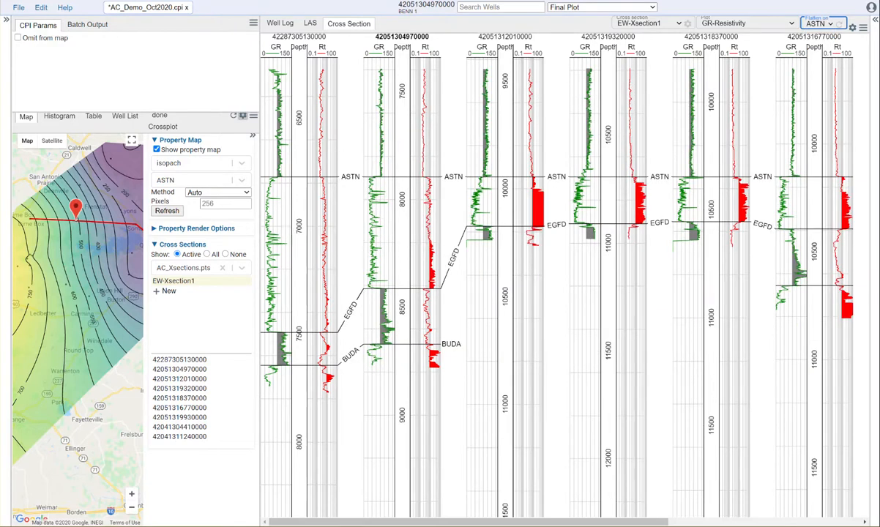
- Look along EW-Xsection1 and view the available plot templates, keeping GR-Resistivity selected
scroll(549, 491, "right", 5)
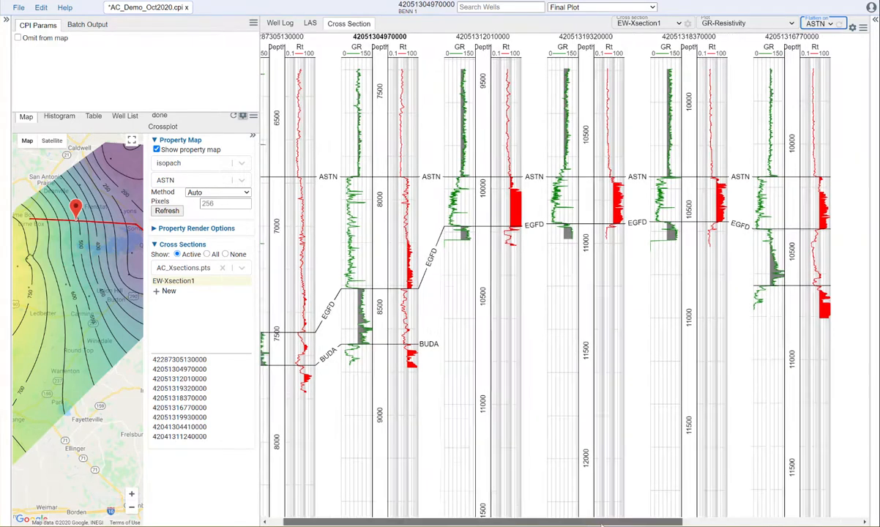
scroll(564, 278, "left", 5)
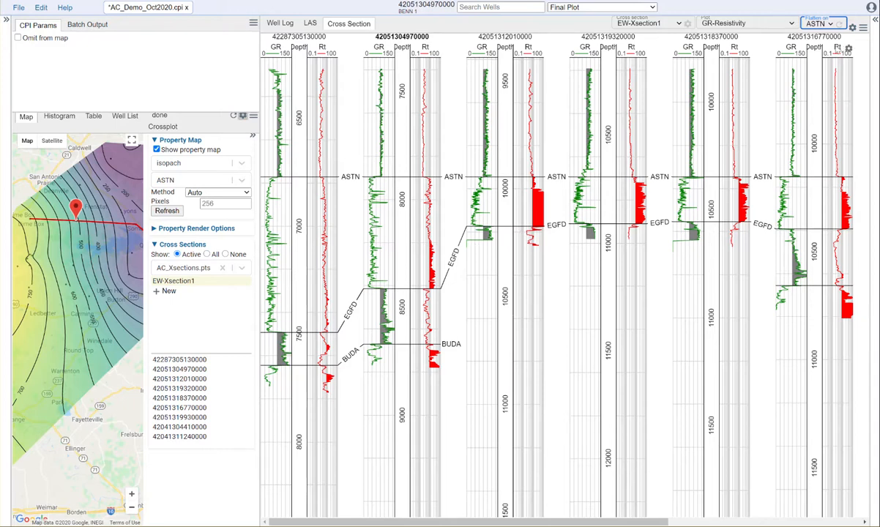
left_click(741, 23)
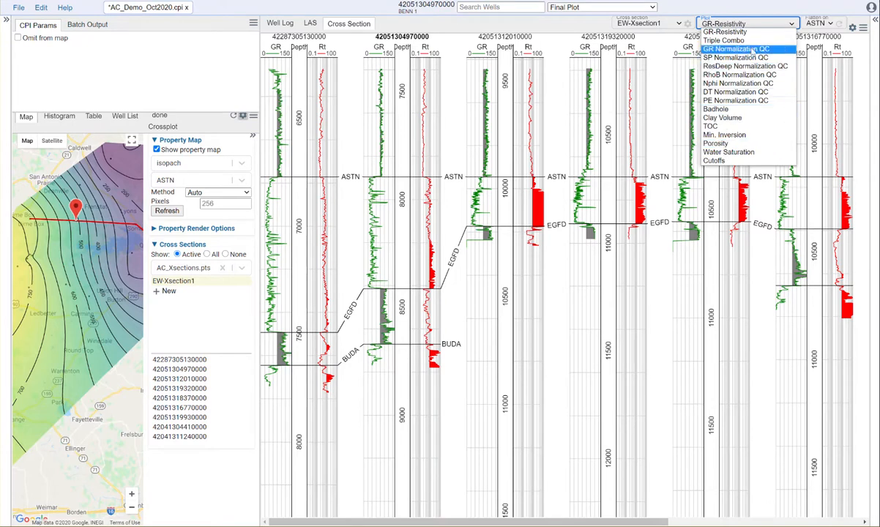
left_click(767, 27)
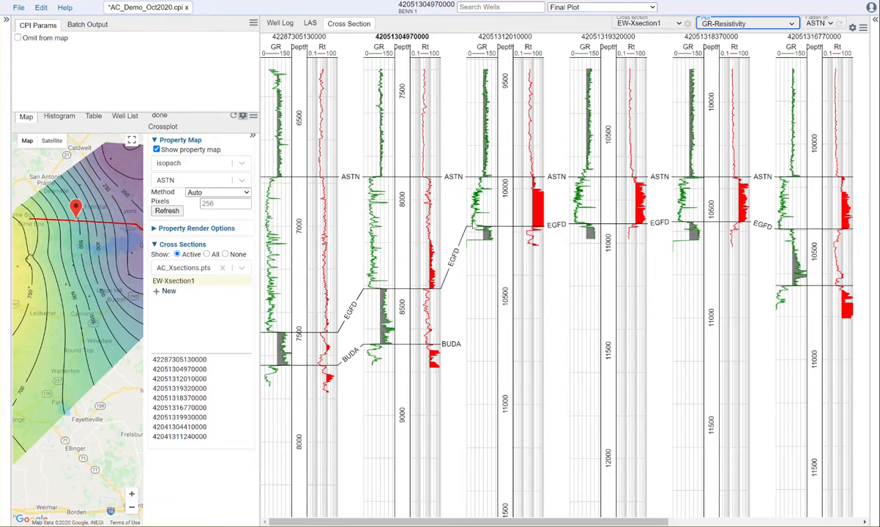
- Examine the flattened EW-Xsection1 at several depth scales, from a close view around the ASTN top to a full-depth overview
scroll(474, 223, "up", 1)
scroll(474, 223, "down", 2)
scroll(474, 223, "up", 1)
scroll(475, 223, "up", 1)
scroll(474, 223, "down", 2)
scroll(474, 224, "up", 1)
scroll(474, 223, "up", 1)
scroll(474, 223, "down", 2)
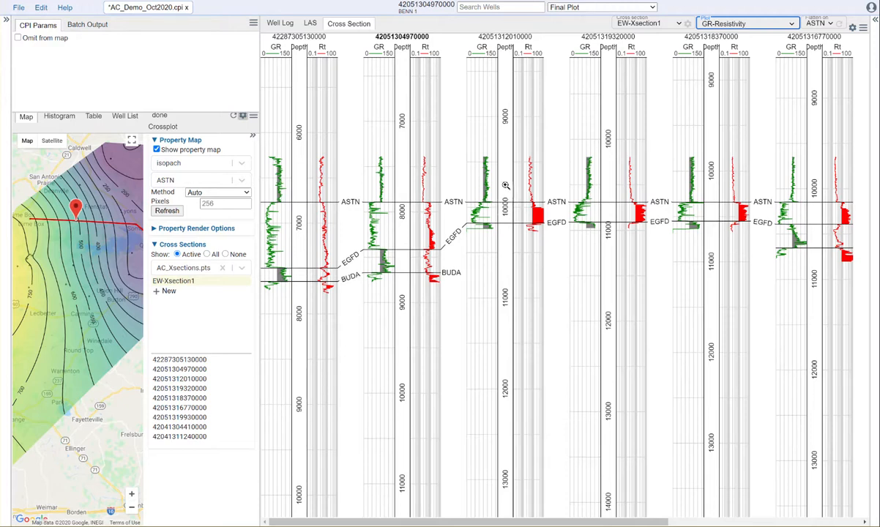
left_click_drag(505, 185, 509, 286)
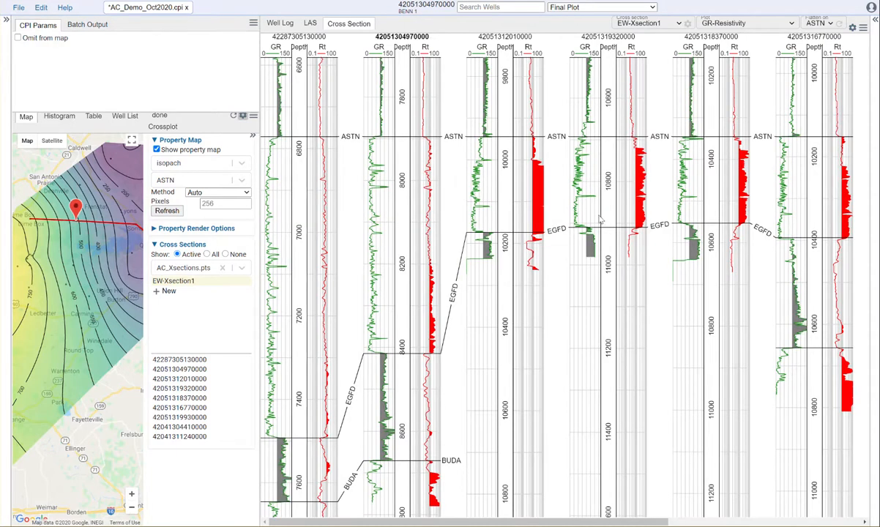
scroll(505, 209, "down", 5)
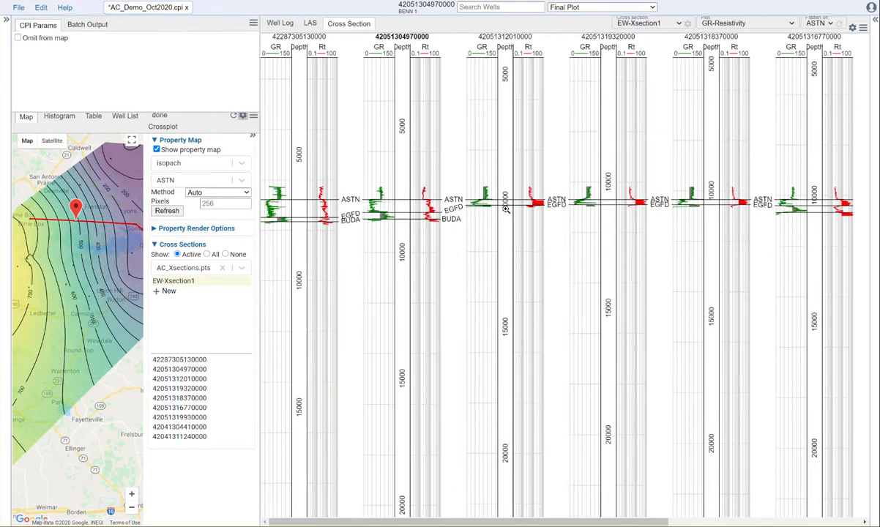
left_click_drag(506, 179, 507, 234)
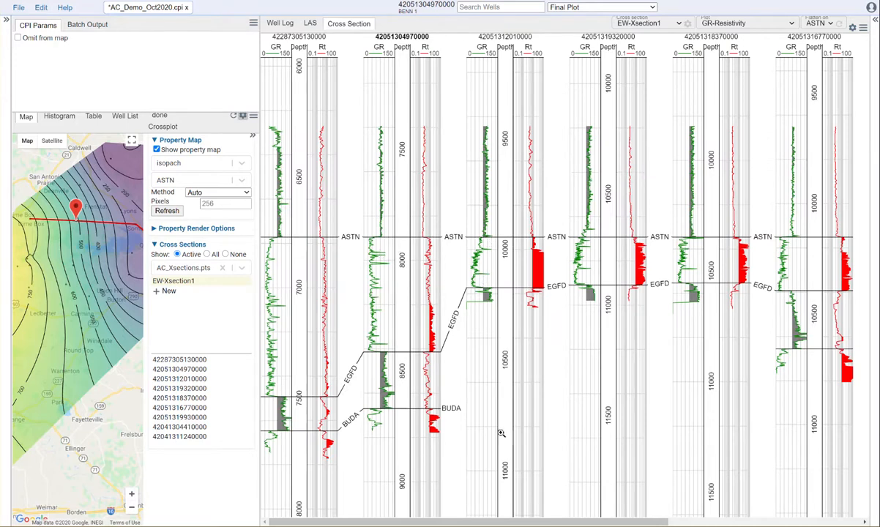
- Enlarge the map, add a new cross section named EW-Xsection2 and show all cross sections on the map
mouse_move(475, 522)
left_mouse_down()
mouse_move(646, 522)
mouse_move(474, 522)
left_mouse_up()
left_click_drag(261, 156, 443, 173)
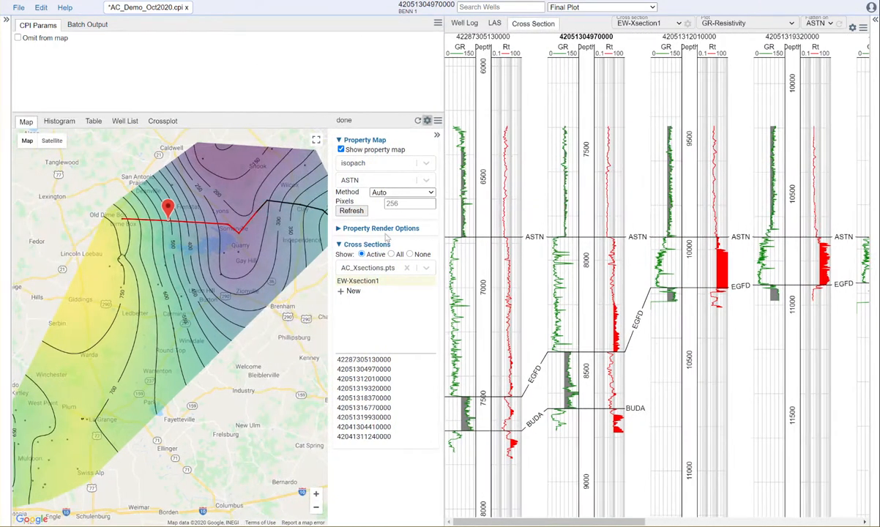
left_click(347, 292)
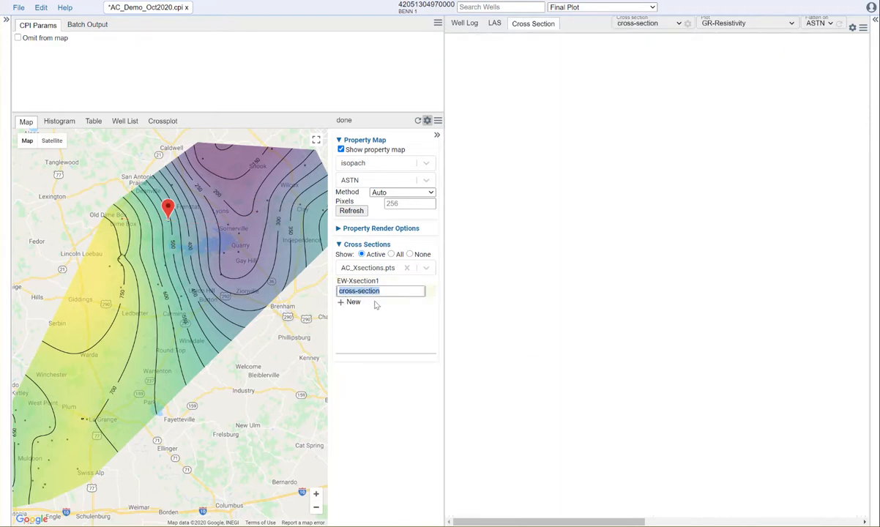
type("EW-Xsection2")
key("Return")
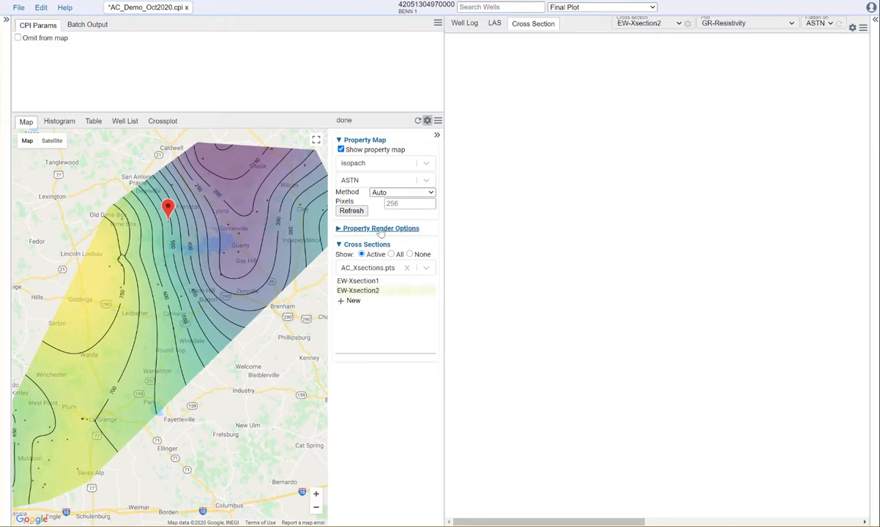
left_click(392, 253)
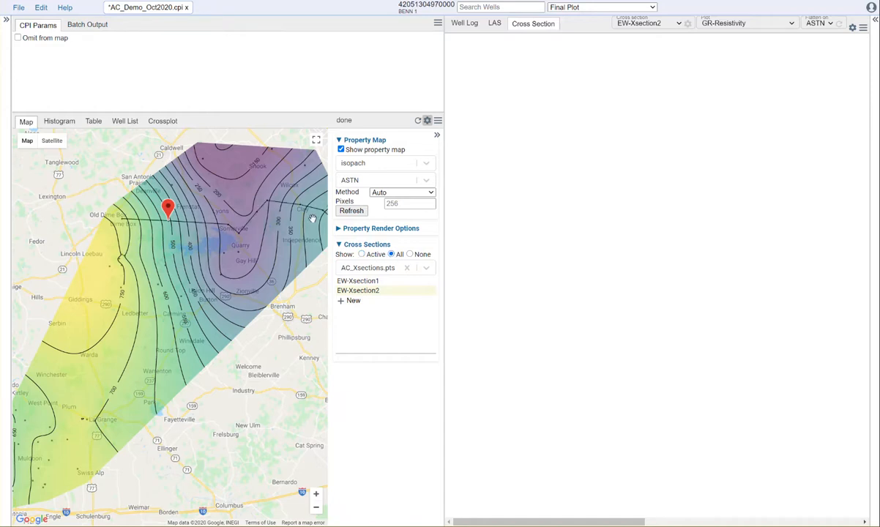
right_click(96, 278)
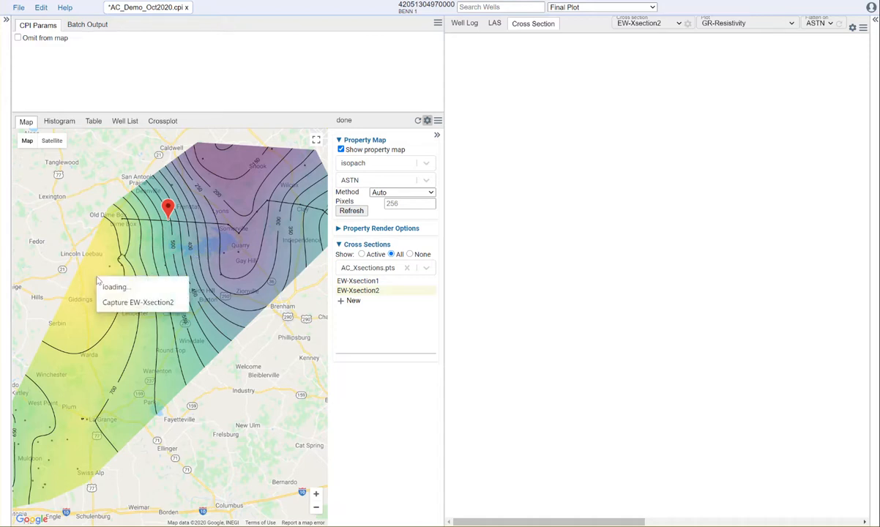
left_click(114, 303)
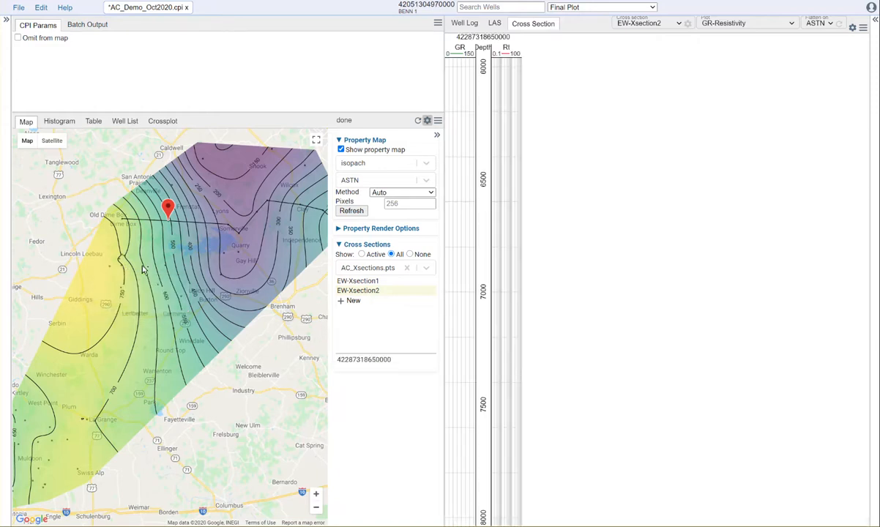
left_click(165, 267)
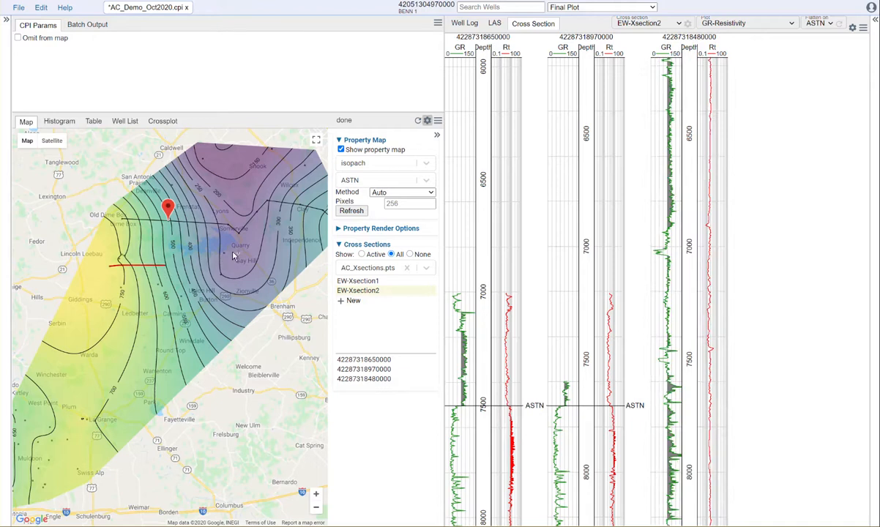
left_click(233, 254)
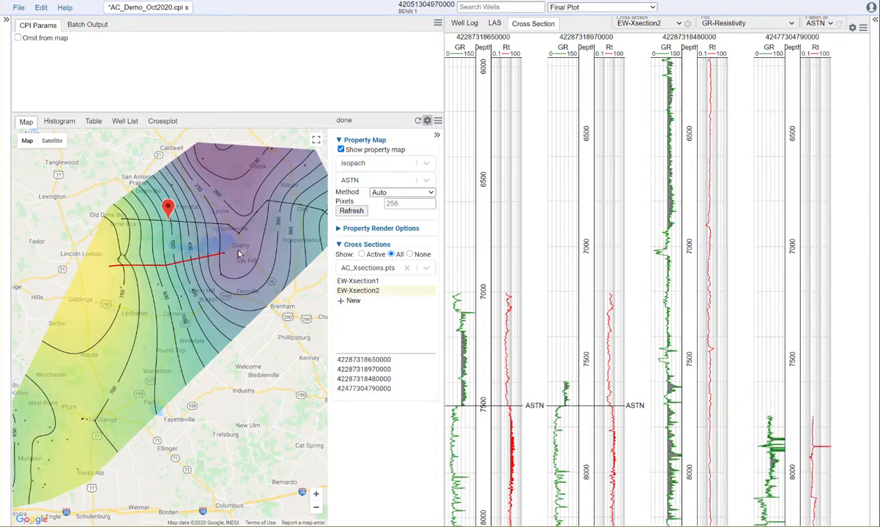
left_click(239, 253)
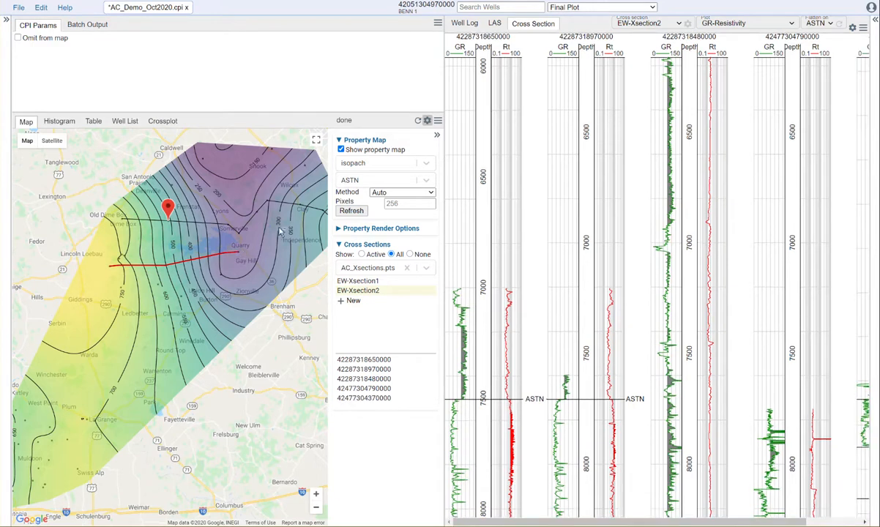
left_click(323, 211)
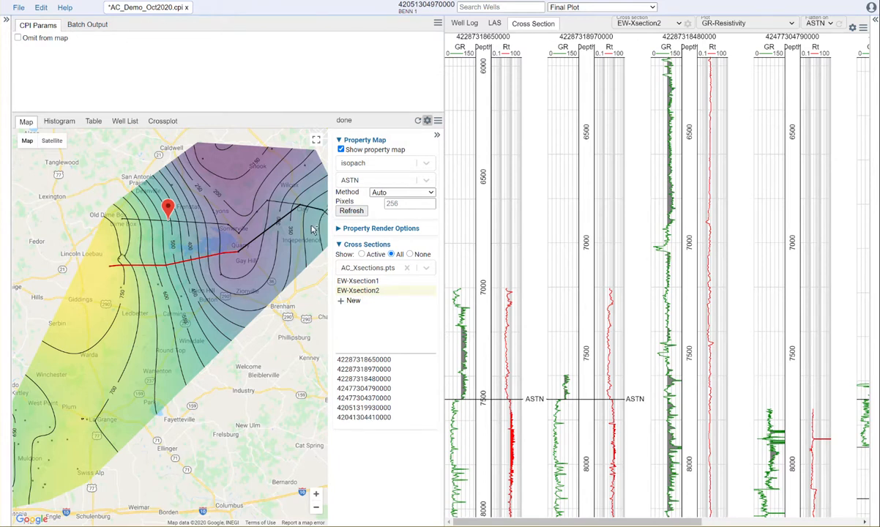
right_click(308, 228)
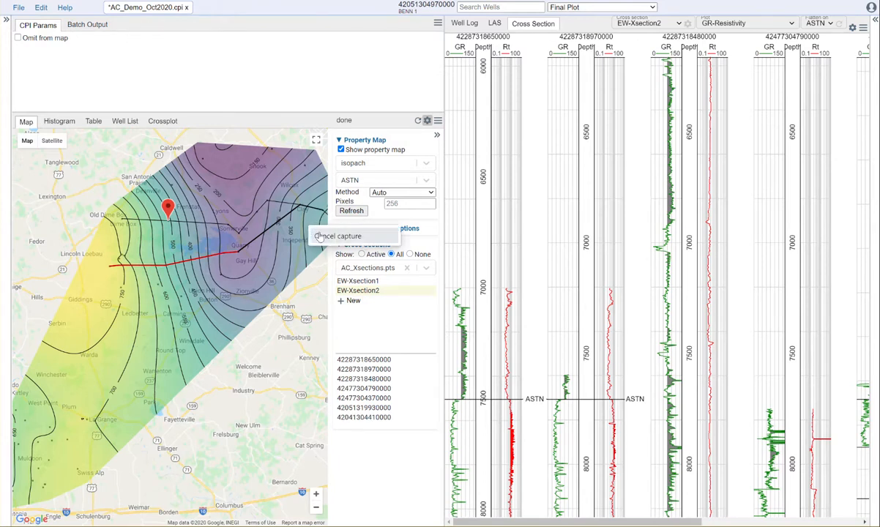
left_click(319, 234)
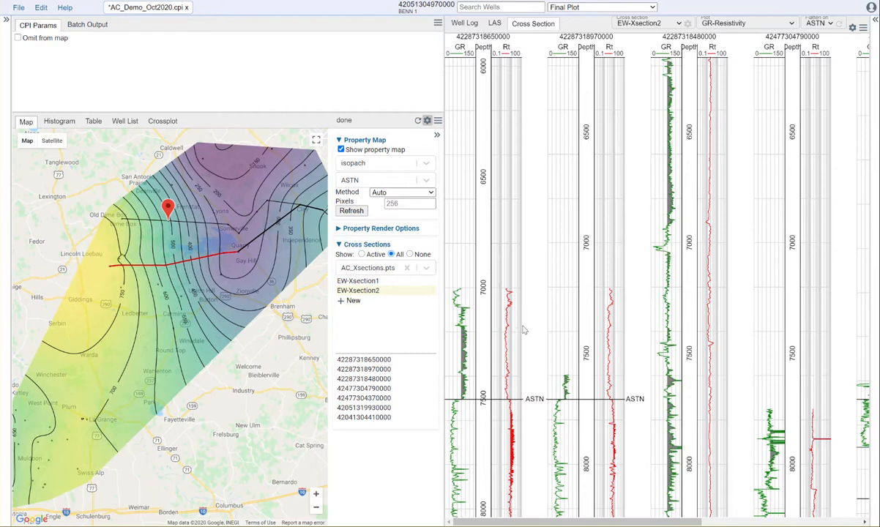
scroll(524, 332, "down", 2)
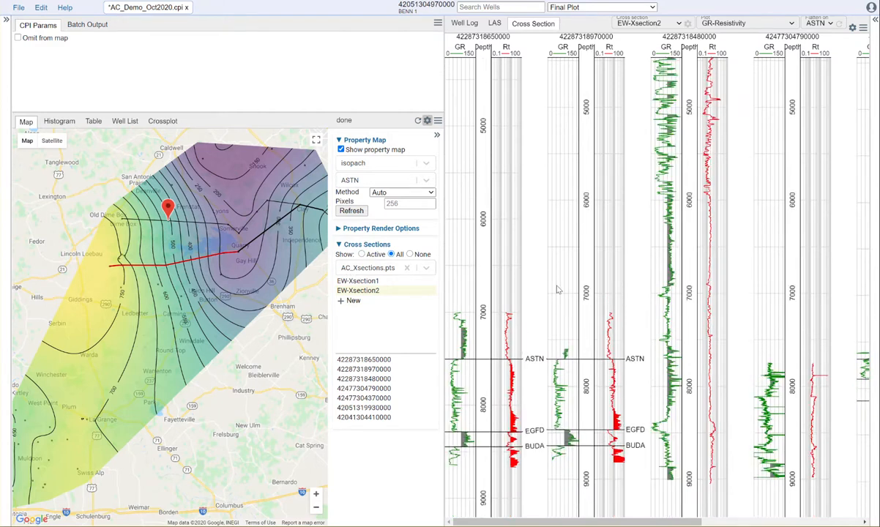
left_click_drag(442, 278, 322, 292)
scroll(719, 277, "down", 3)
scroll(719, 278, "down", 1)
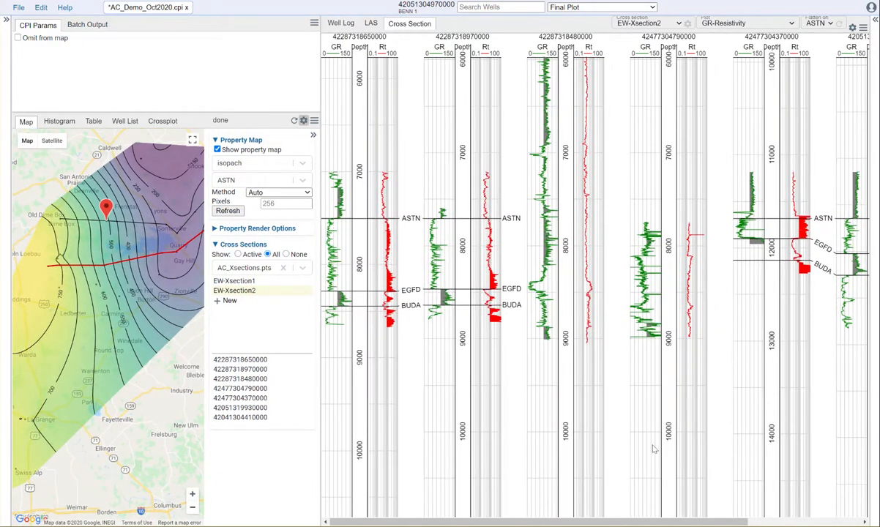
left_click_drag(588, 521, 522, 524)
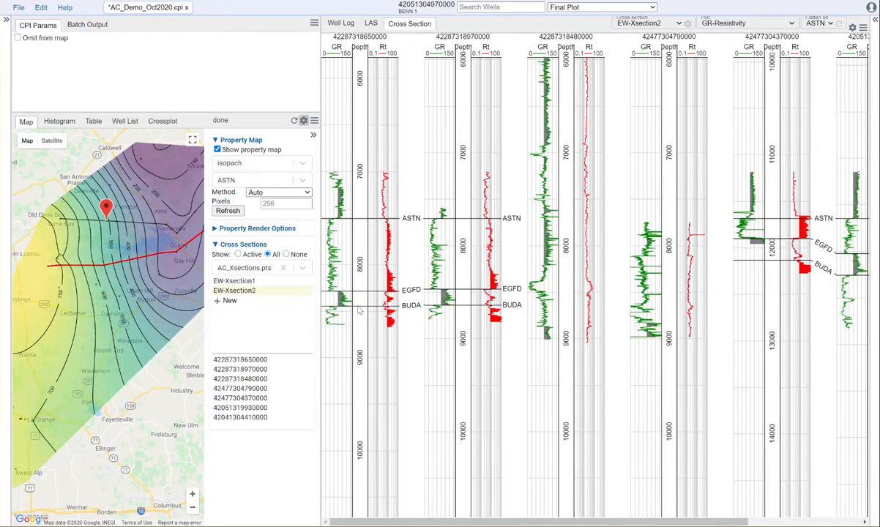
left_click(297, 381)
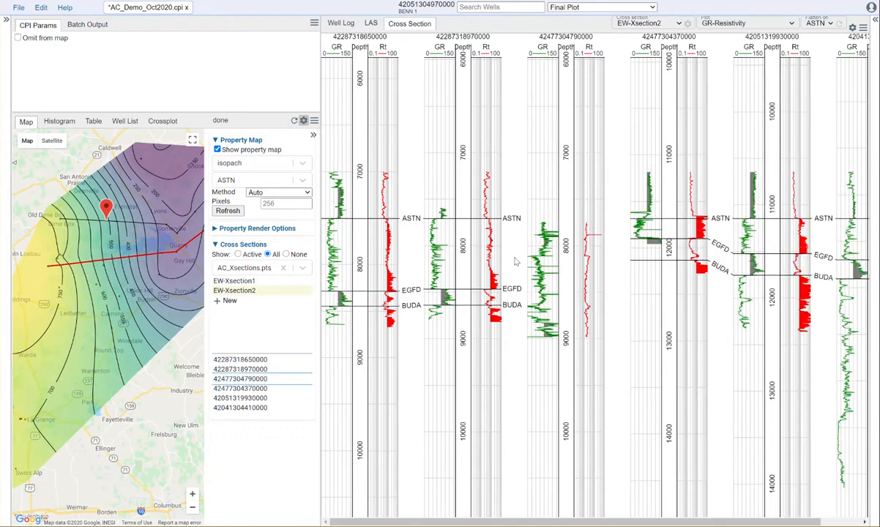
left_click(297, 381)
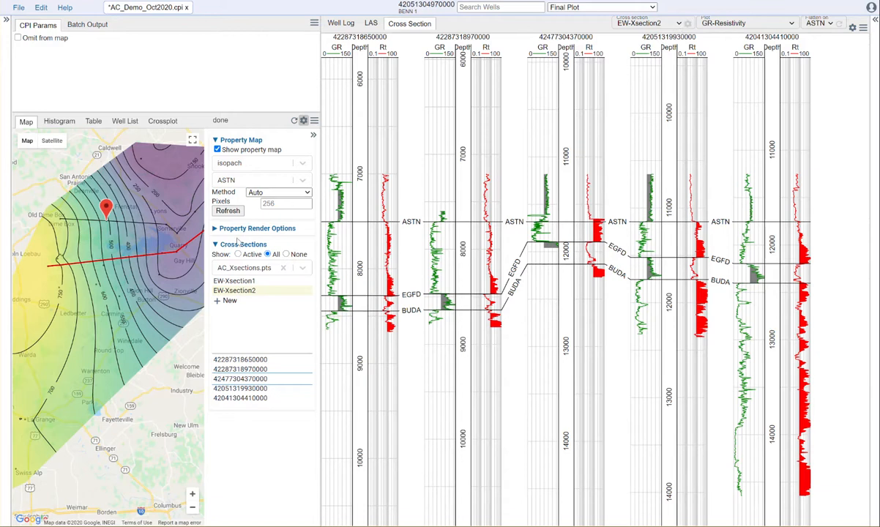
- Compare the two sections by switching the active cross section to EW-Xsection1, back to EW-Xsection2 and to EW-Xsection1 again
left_click(226, 280)
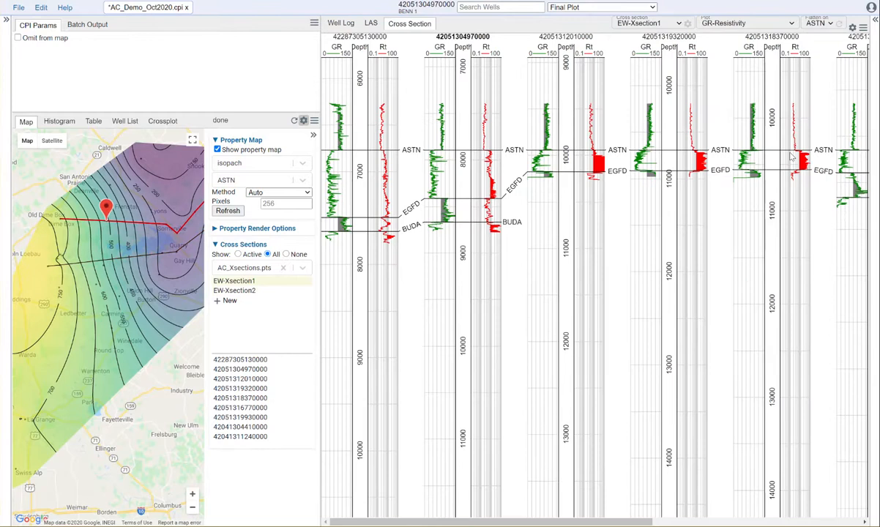
left_click(140, 252)
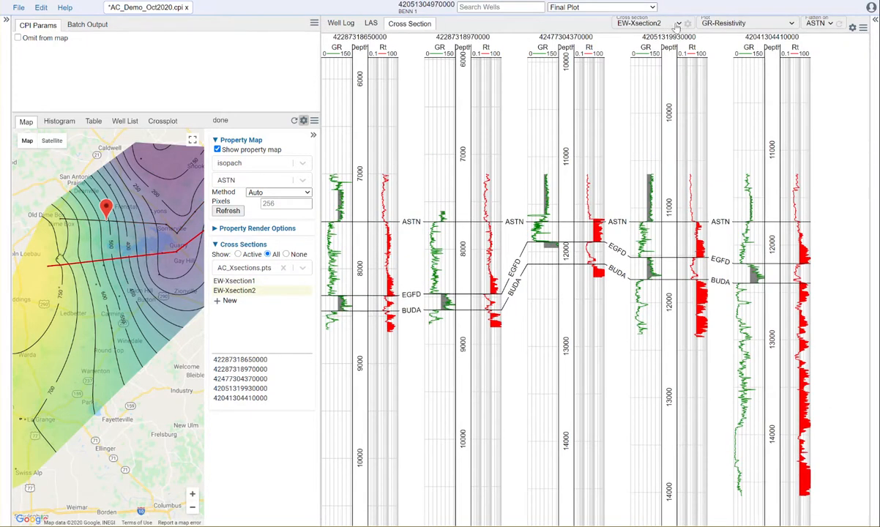
left_click(635, 23)
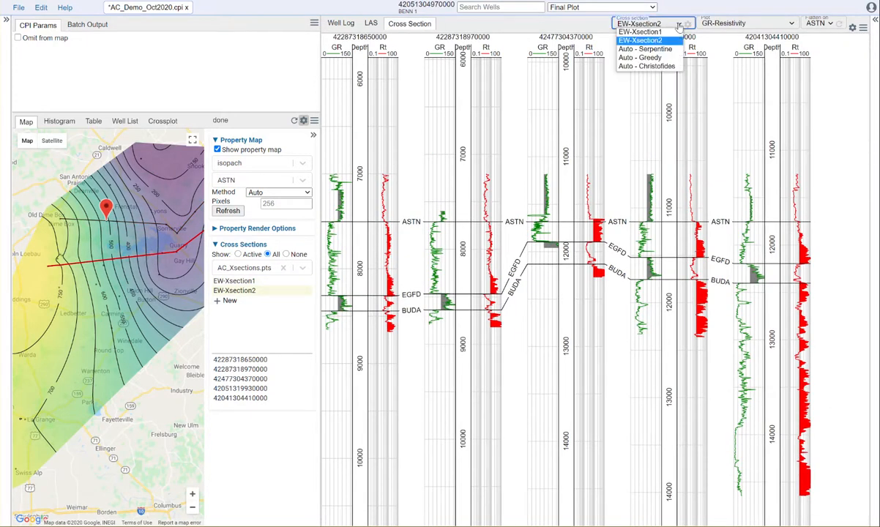
left_click(658, 33)
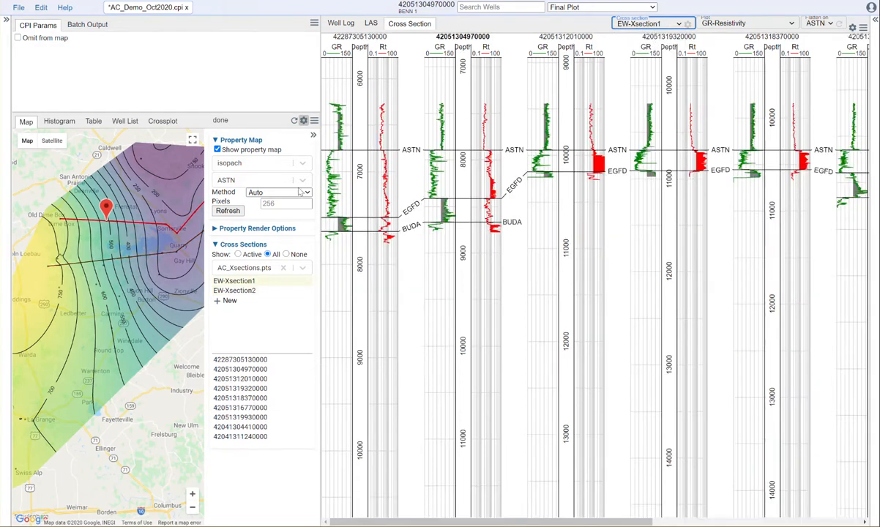
left_click(238, 290)
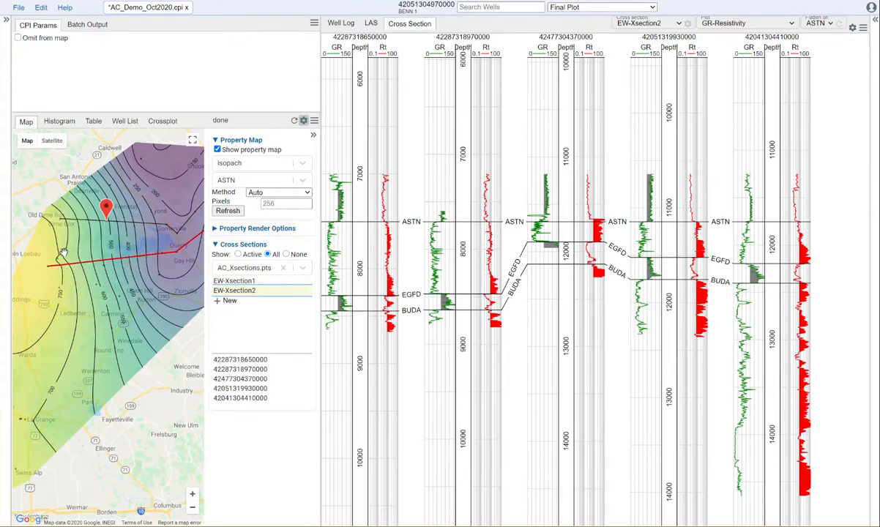
scroll(58, 260, "up", 3)
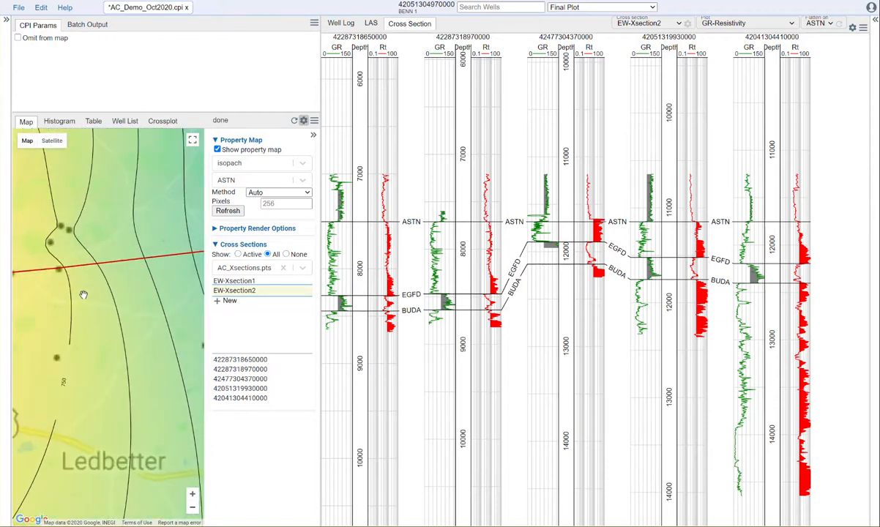
left_click_drag(79, 301, 119, 315)
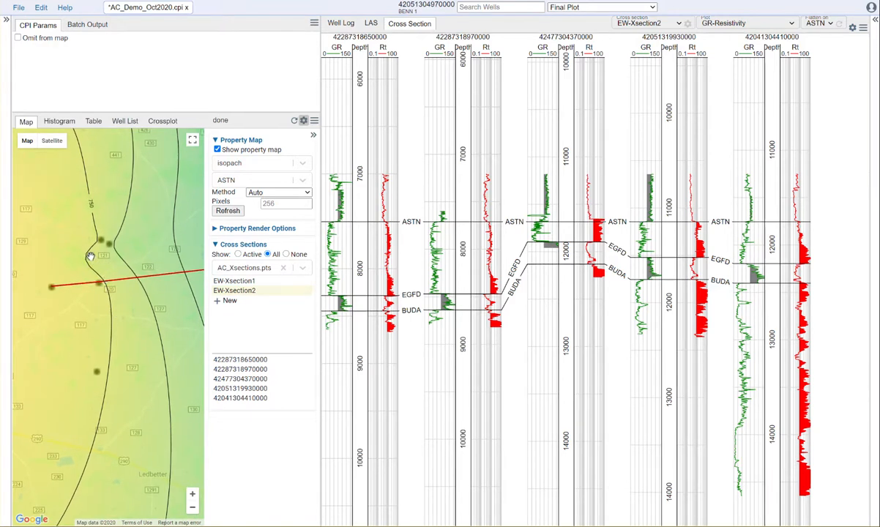
right_click(90, 256)
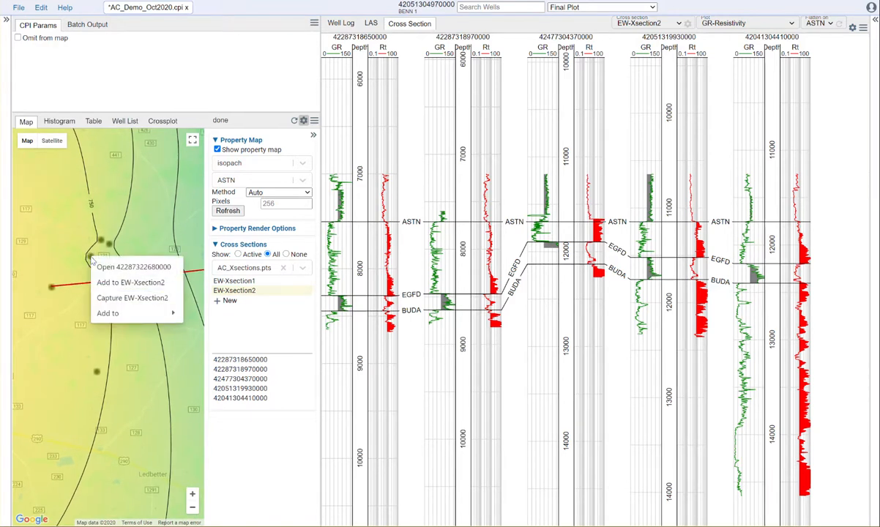
left_click(125, 284)
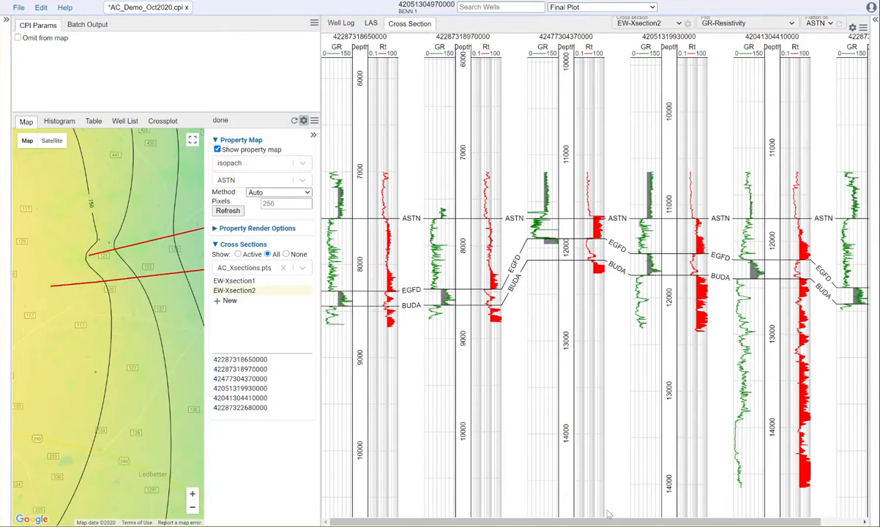
left_click_drag(643, 524, 683, 524)
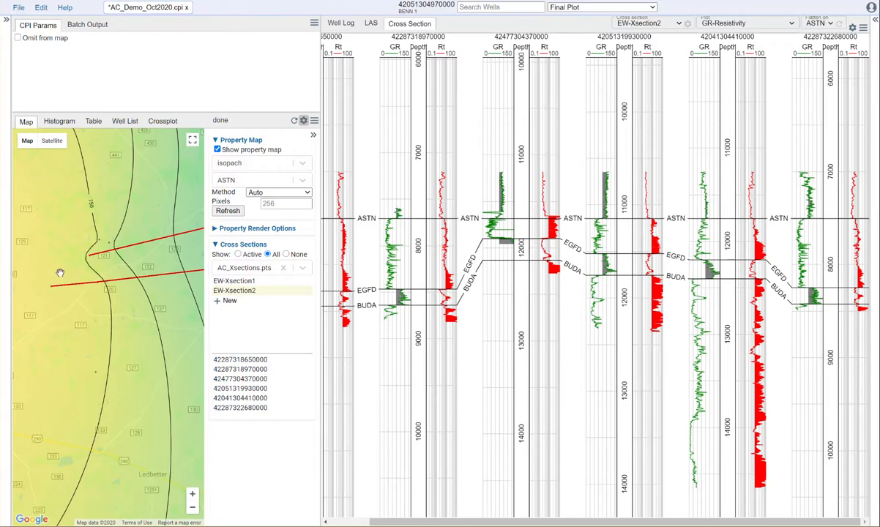
mouse_move(295, 401)
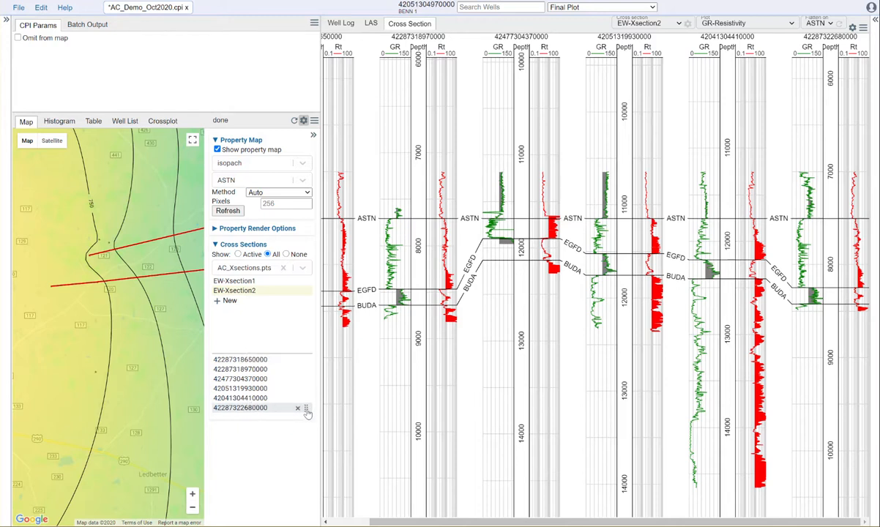
left_click_drag(308, 413, 306, 371)
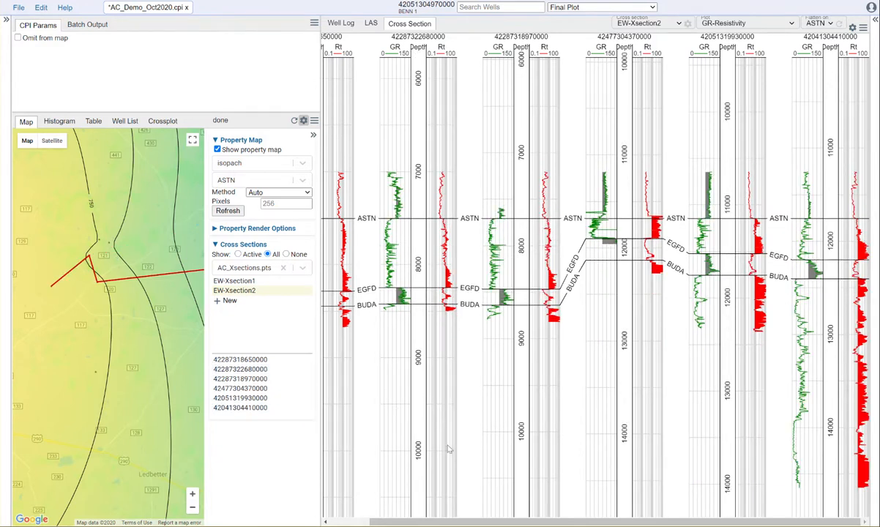
scroll(521, 507, "left", 2)
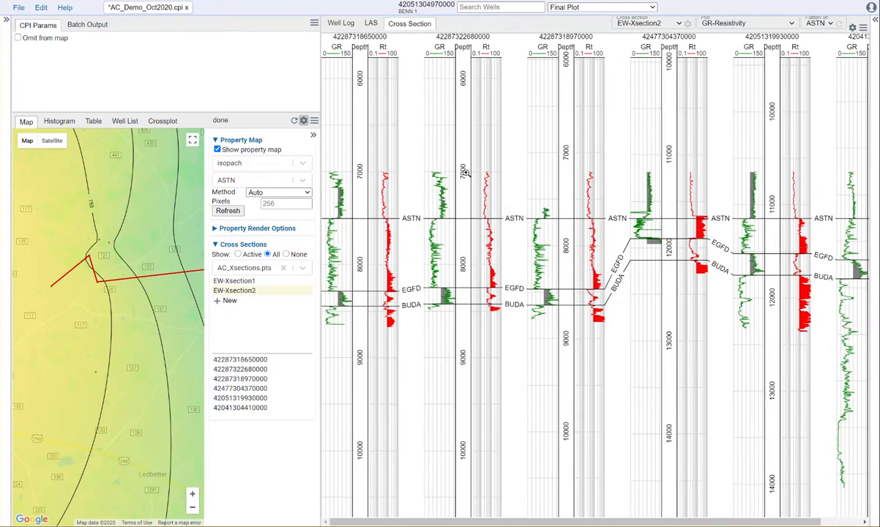
left_click(96, 242)
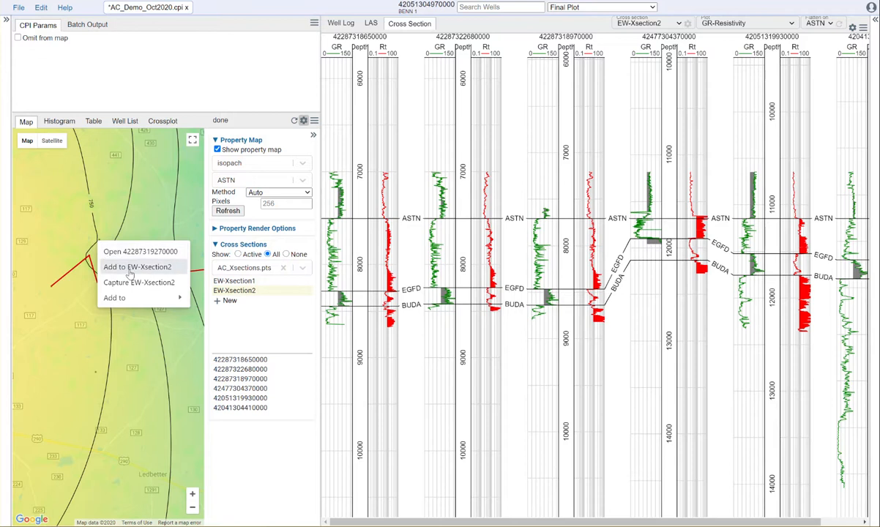
left_click(131, 268)
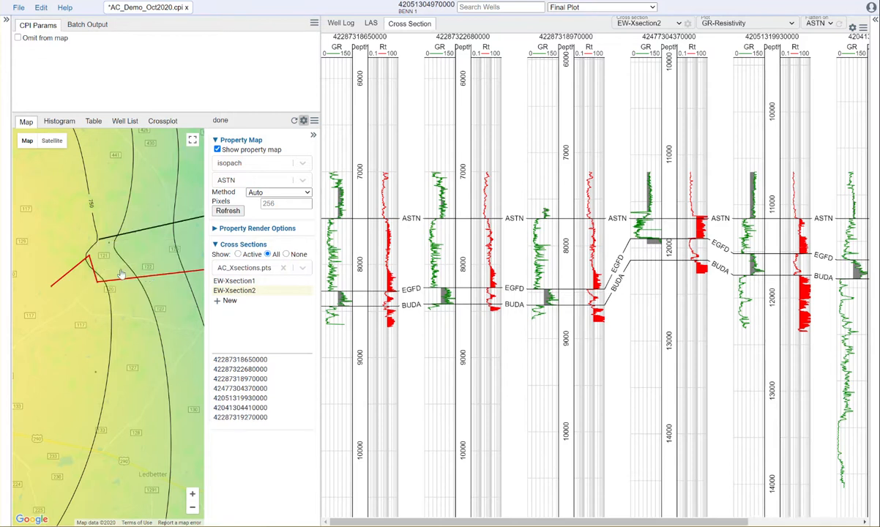
mouse_move(601, 523)
left_mouse_down()
mouse_move(718, 525)
mouse_move(601, 524)
left_mouse_up()
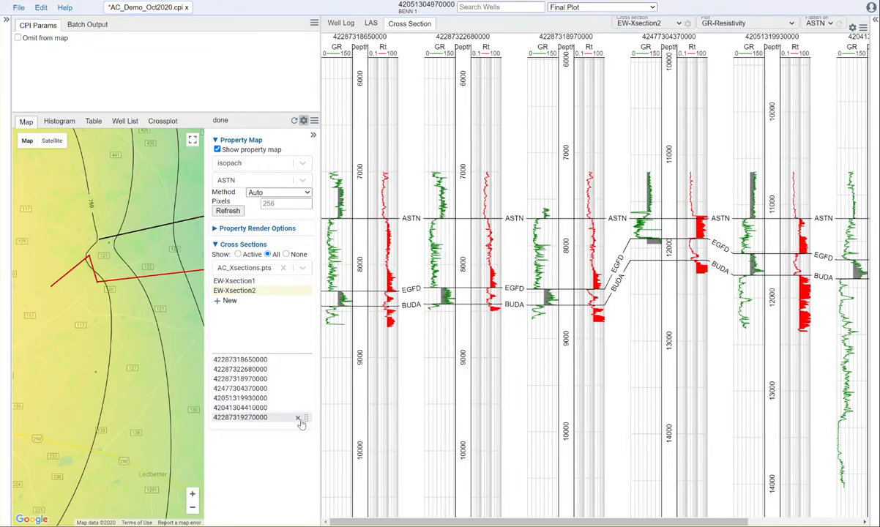
left_click_drag(306, 423, 301, 380)
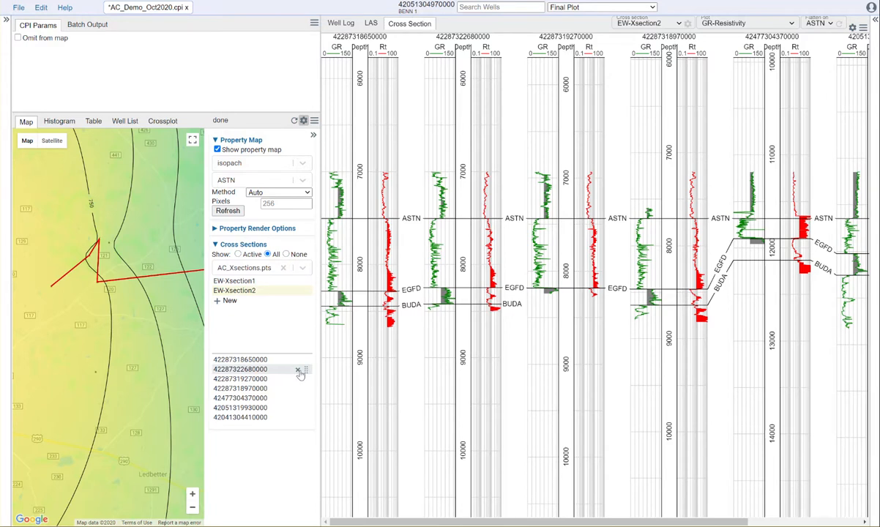
left_click(296, 372)
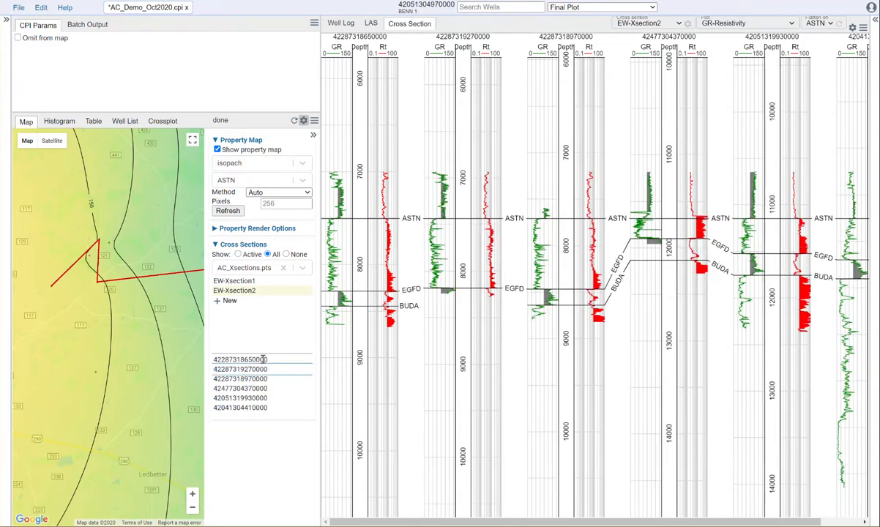
left_click(297, 372)
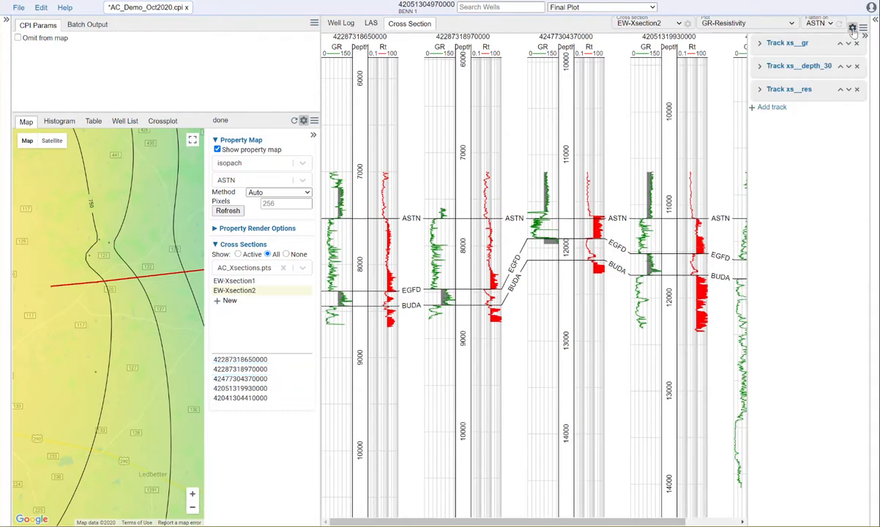
- Set the width of the cross section's gamma ray track xs__gr to 70
left_click(760, 45)
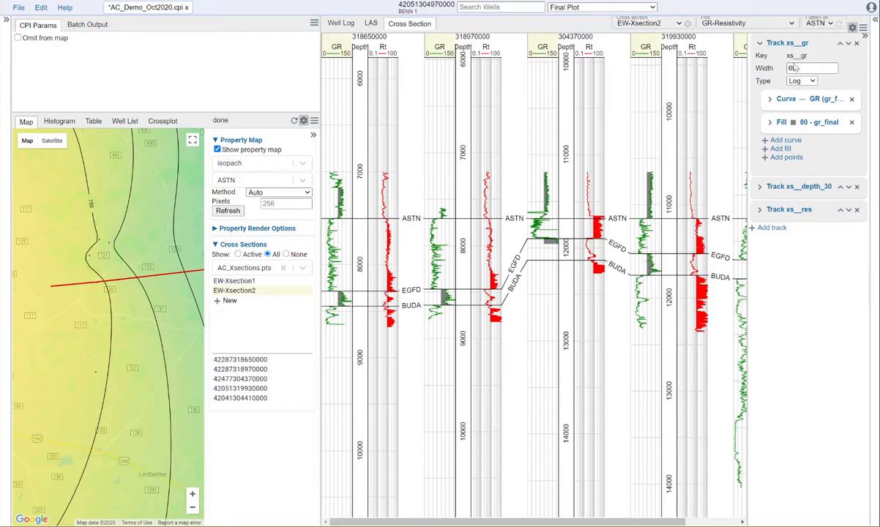
left_click_drag(807, 70, 781, 72)
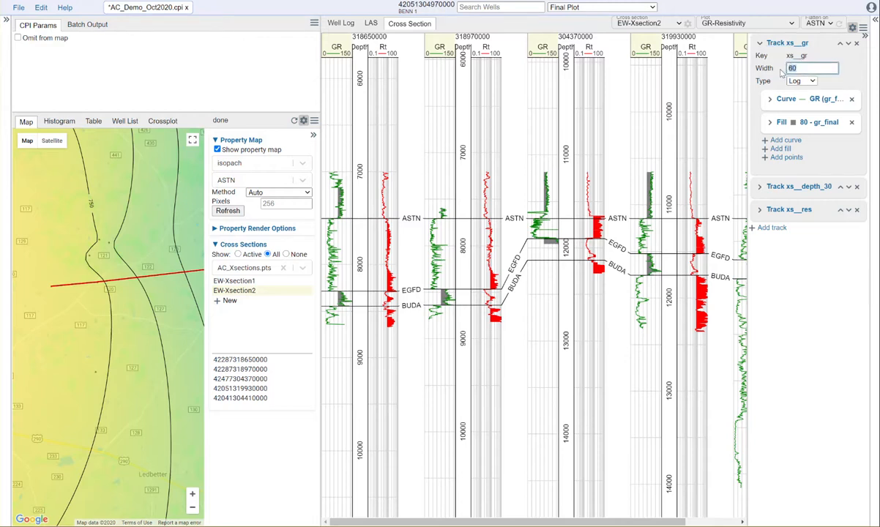
type("70")
left_click(829, 263)
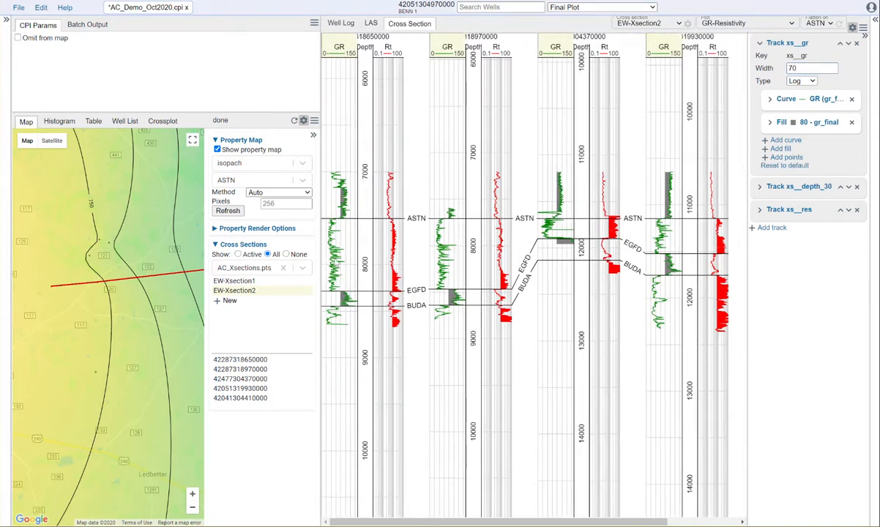
- Change the GR curve's color in track xs__gr to the dark green #083e08
left_click(769, 101)
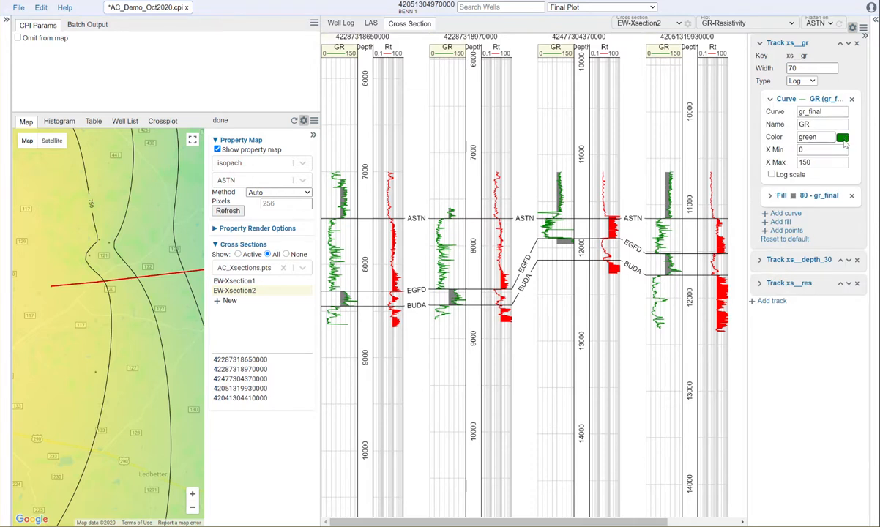
left_click(843, 140)
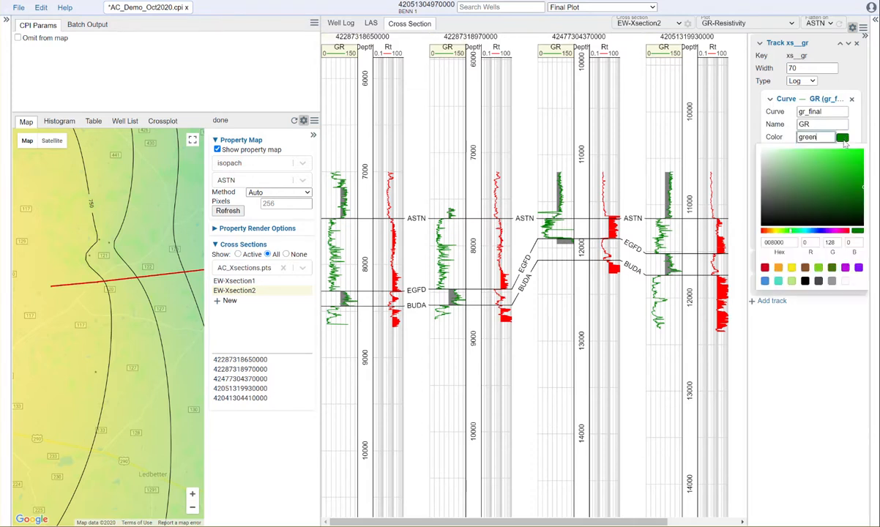
left_click(851, 211)
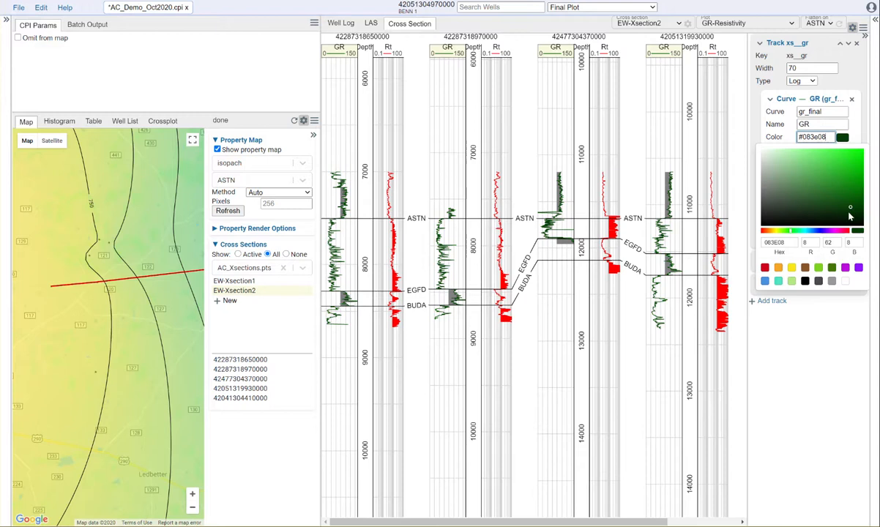
left_click(796, 354)
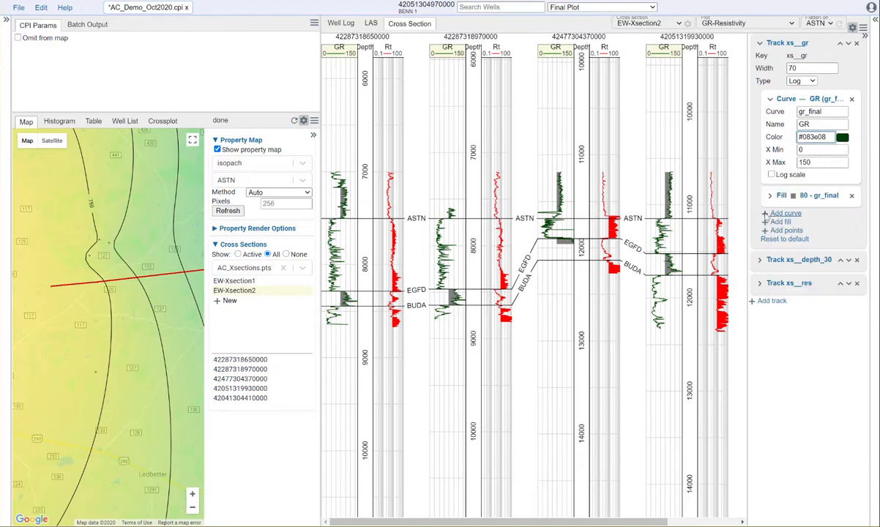
- Change the color of the 80 - gr_final fill in track xs__gr to the gray #9b9b9b and close the plot settings
left_click(781, 195)
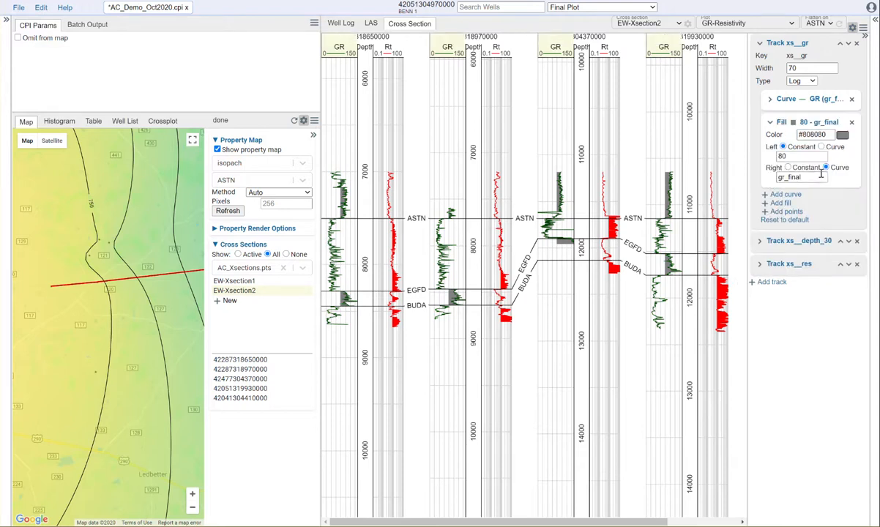
left_click(842, 135)
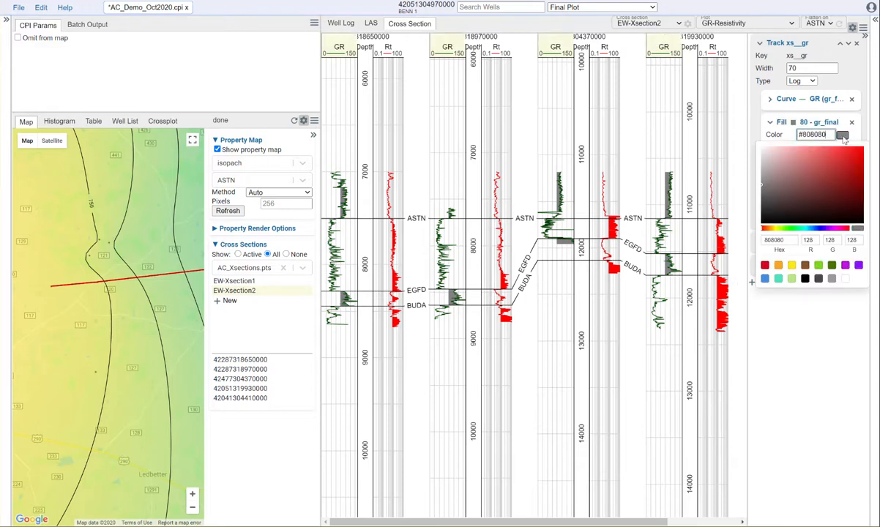
left_click(831, 280)
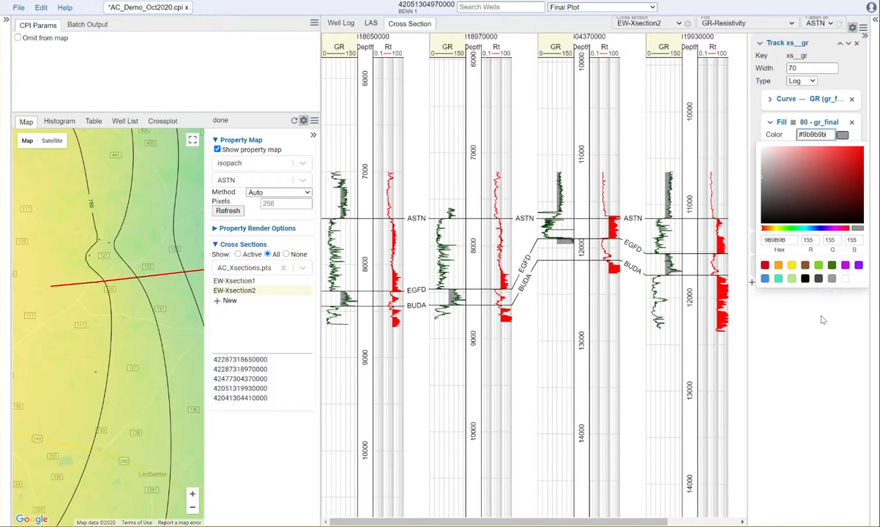
left_click(763, 316)
scroll(336, 228, "up", 5)
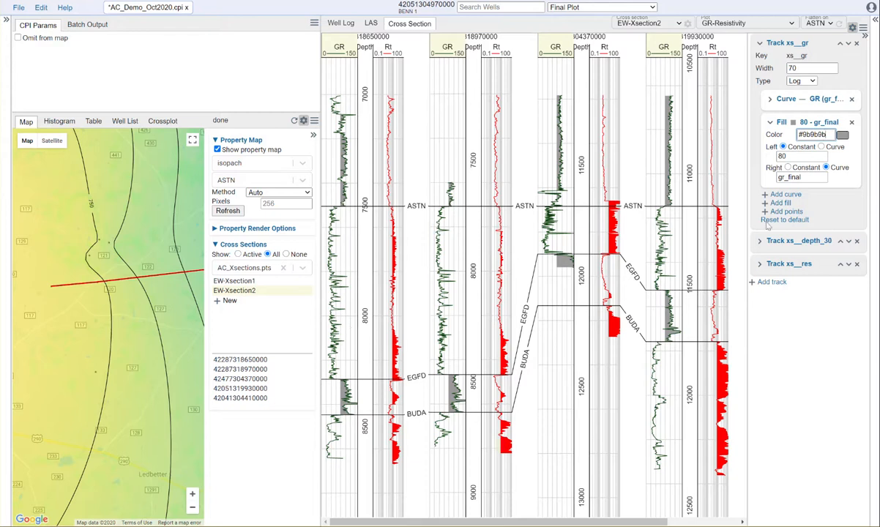
left_click(852, 28)
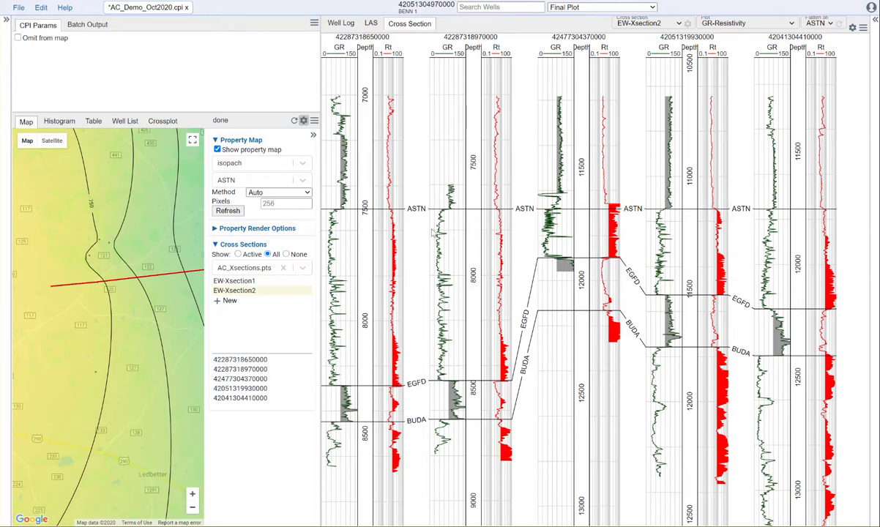
- Rename the Rt curve in track xs__res to ResD and set its X Max to 1000
mouse_move(392, 52)
left_click(398, 49)
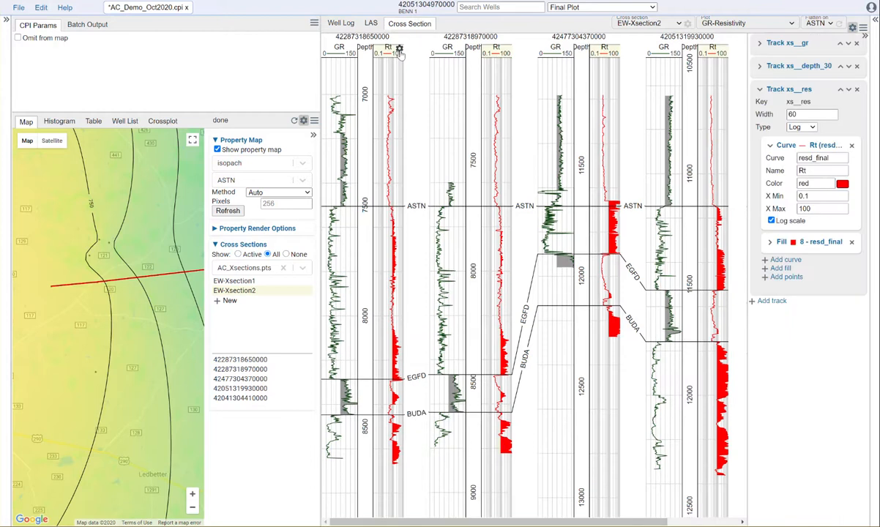
left_click(804, 170)
type("ResD")
key("Tab")
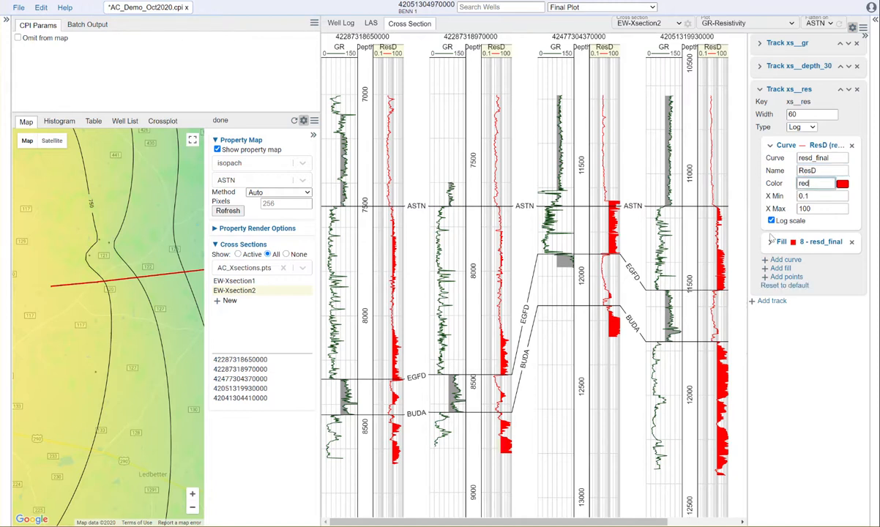
left_click(824, 208)
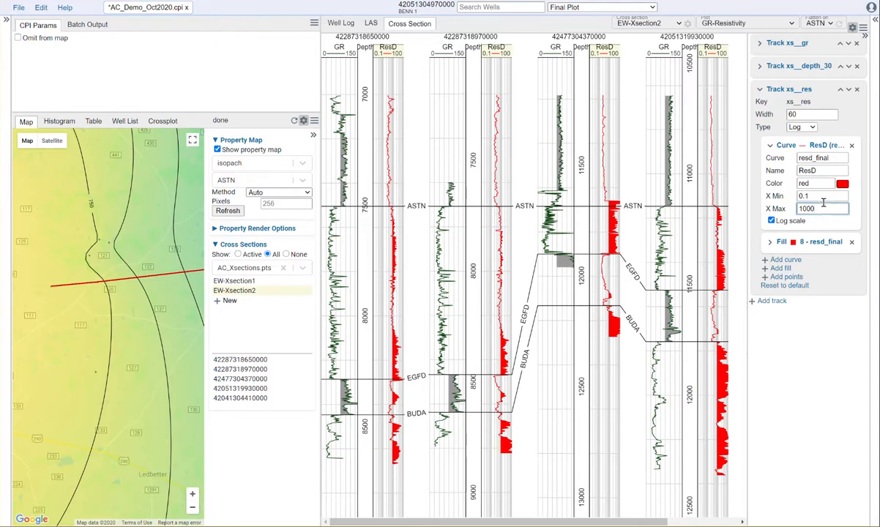
left_click(819, 196)
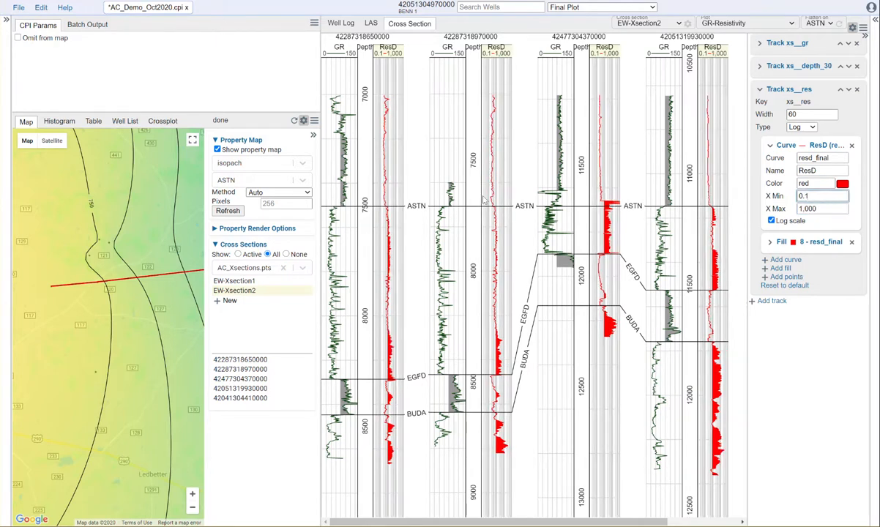
- Set the resd_final fill's left constant to 10 and its color to the light red #eb6c6c, and close the plot settings
left_click(781, 241)
left_click_drag(784, 203, 772, 204)
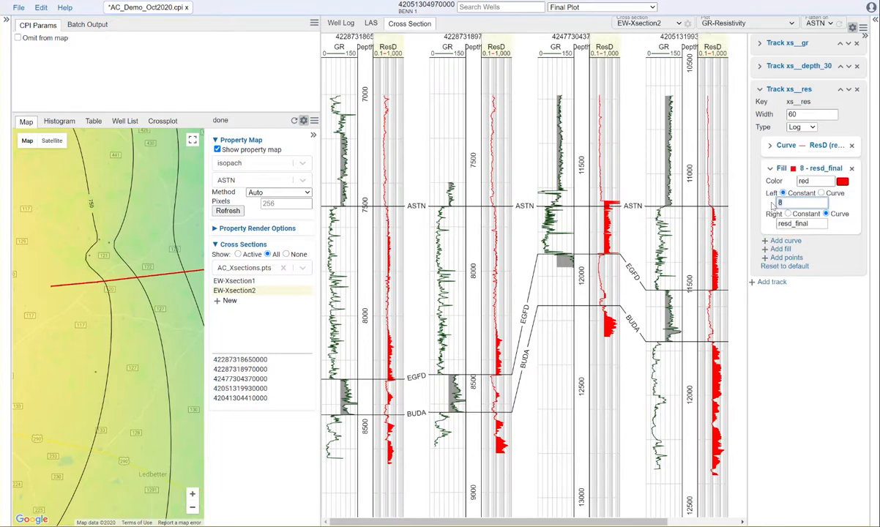
type("10")
left_click(842, 182)
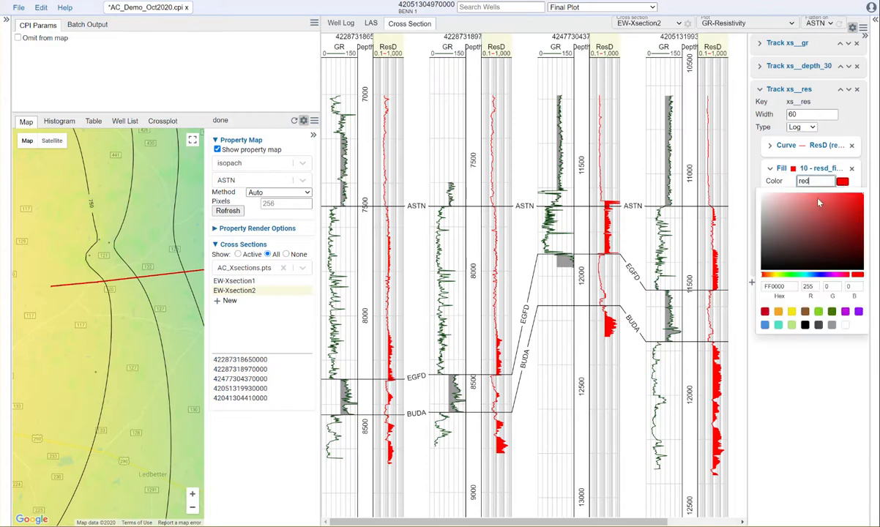
left_click(819, 201)
left_click(824, 368)
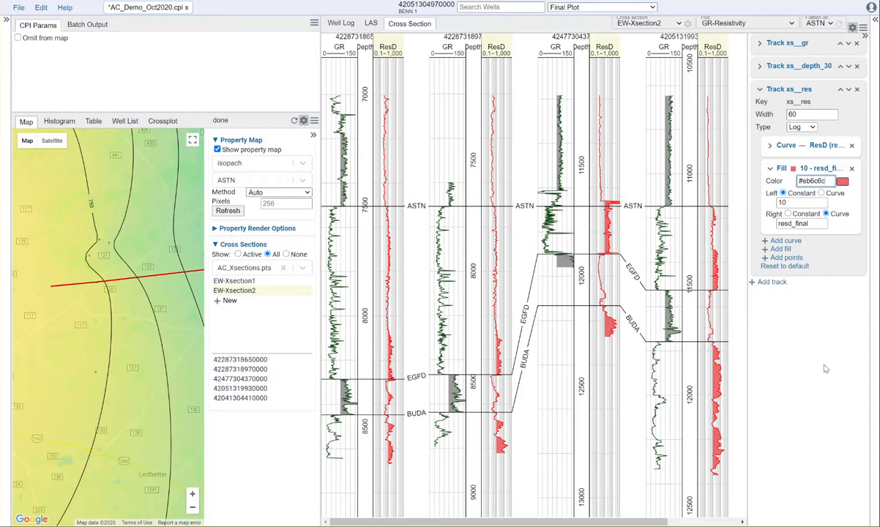
left_click(852, 28)
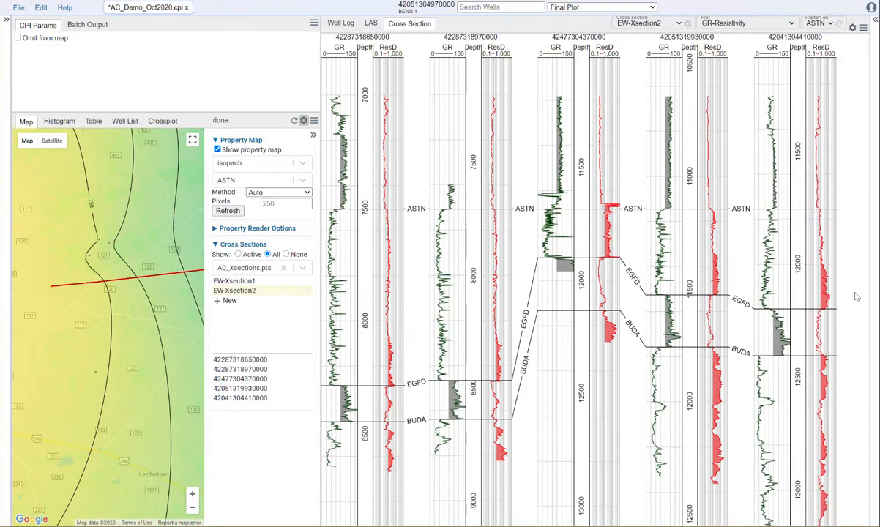